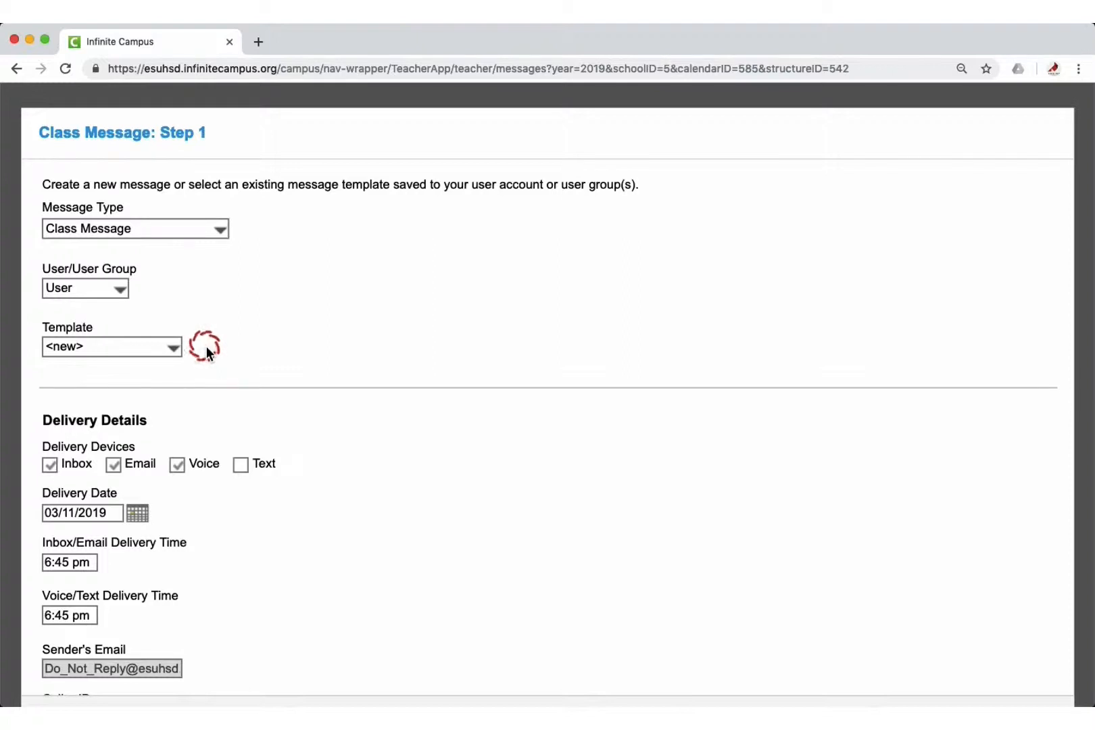
- Exclude Inbox from the delivery devices and include Text alongside Email and Voice
{"action": "scroll", "coordinate": [206, 347], "scroll_direction": "down", "scroll_amount": 5}
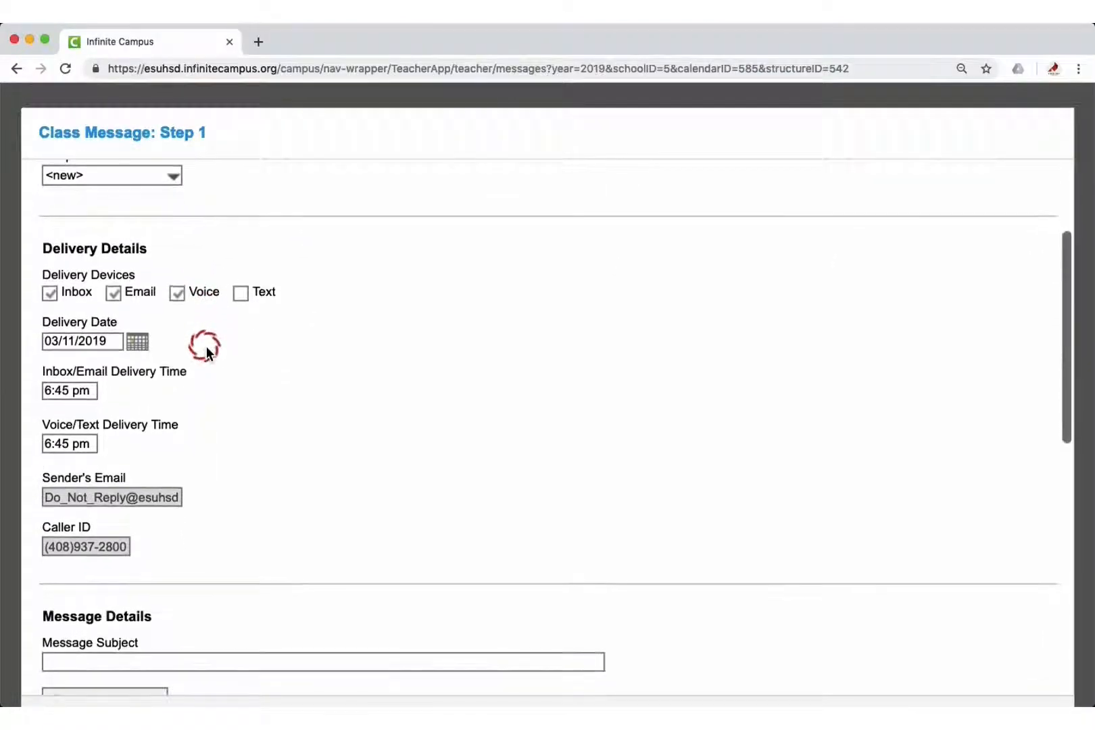
{"action": "scroll", "coordinate": [207, 346], "scroll_direction": "down", "scroll_amount": 1}
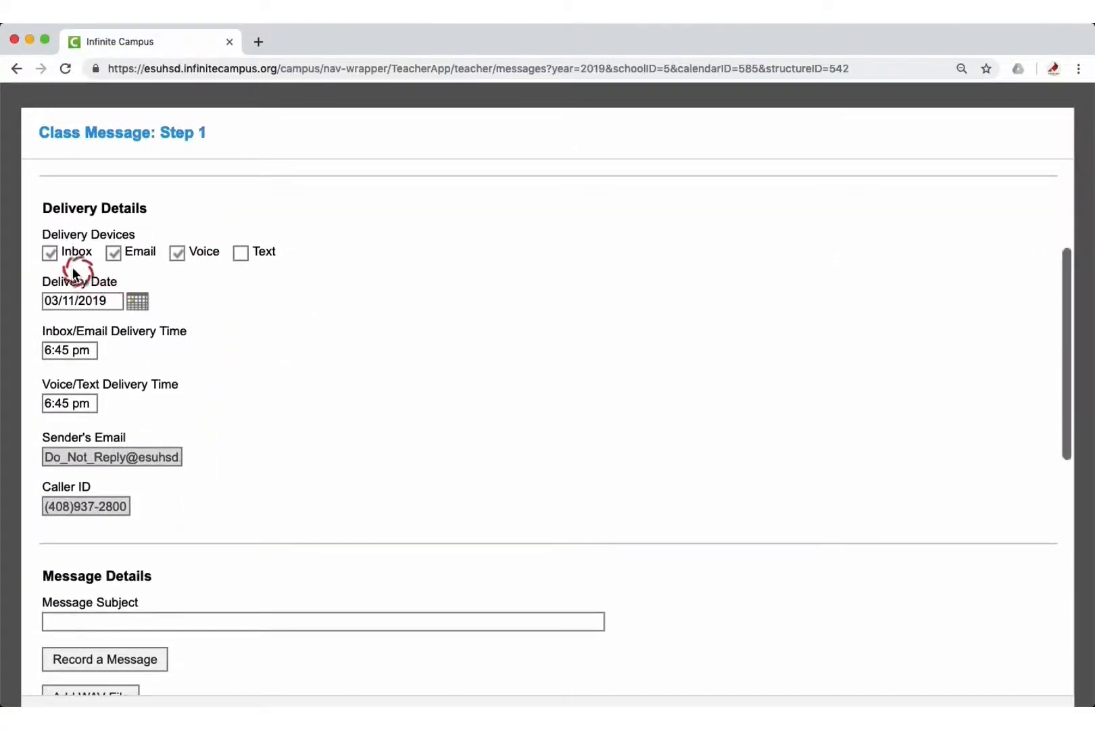
{"action": "left_click", "coordinate": [54, 259]}
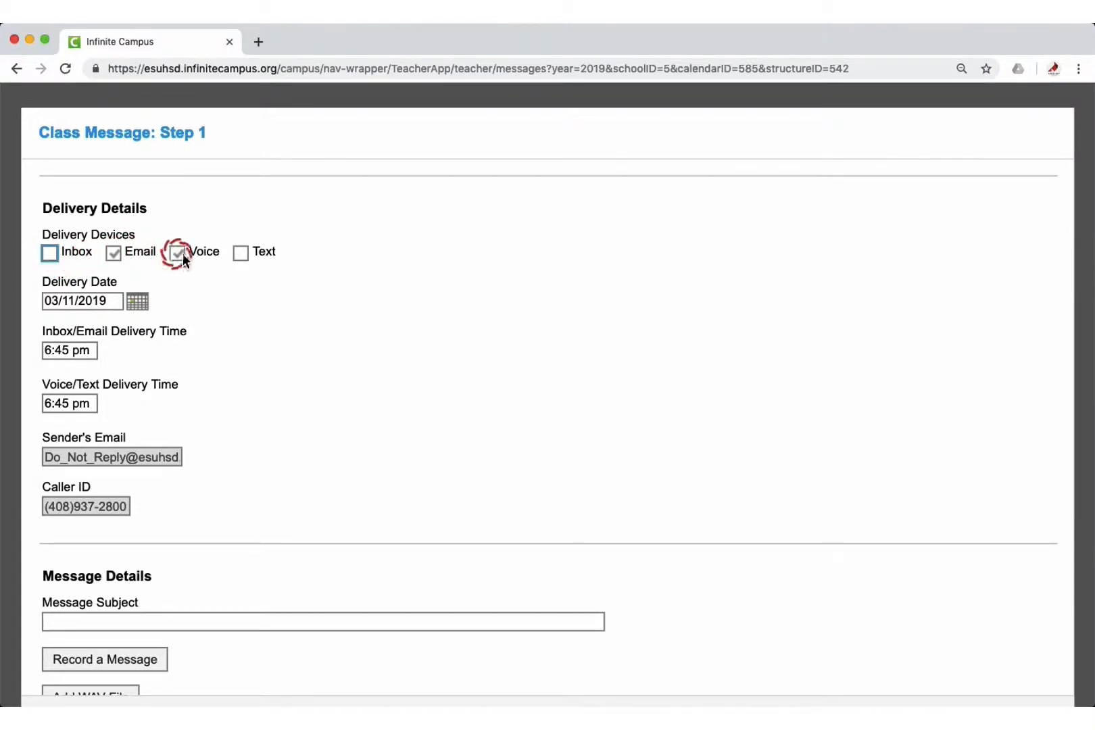
{"action": "left_click", "coordinate": [240, 255]}
{"action": "left_click", "coordinate": [286, 319]}
- Enter "Missing Assignments" as the message subject
{"action": "scroll", "coordinate": [287, 319], "scroll_direction": "down", "scroll_amount": 2}
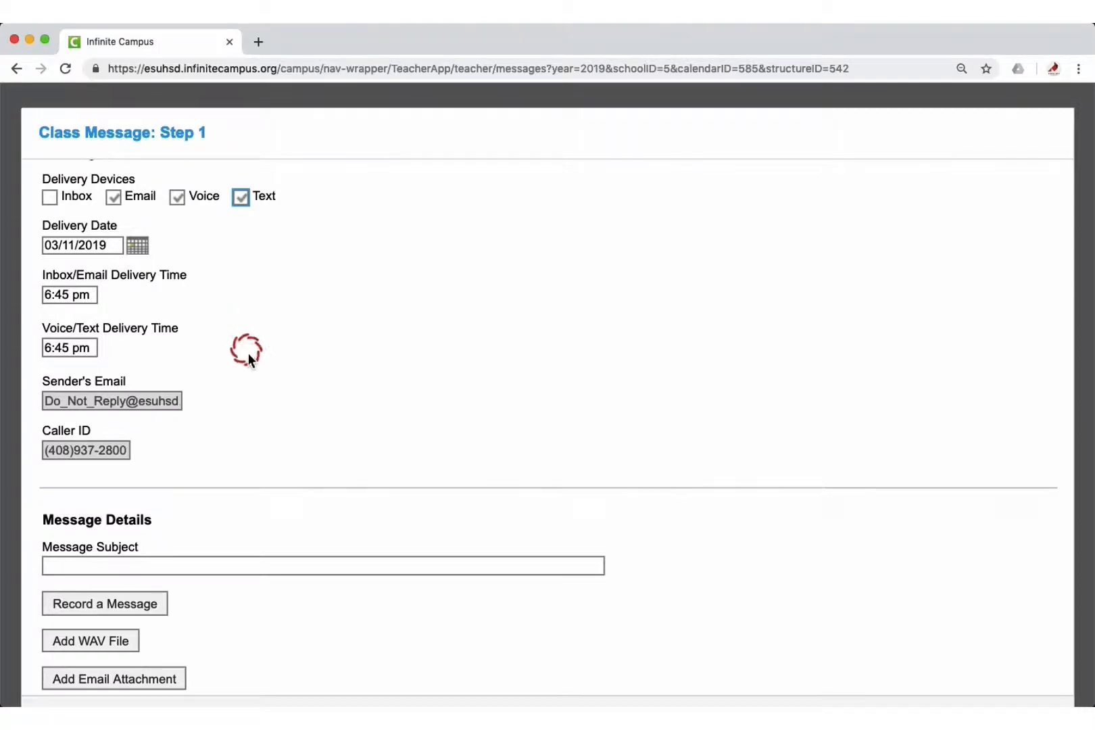
{"action": "scroll", "coordinate": [248, 352], "scroll_direction": "down", "scroll_amount": 5}
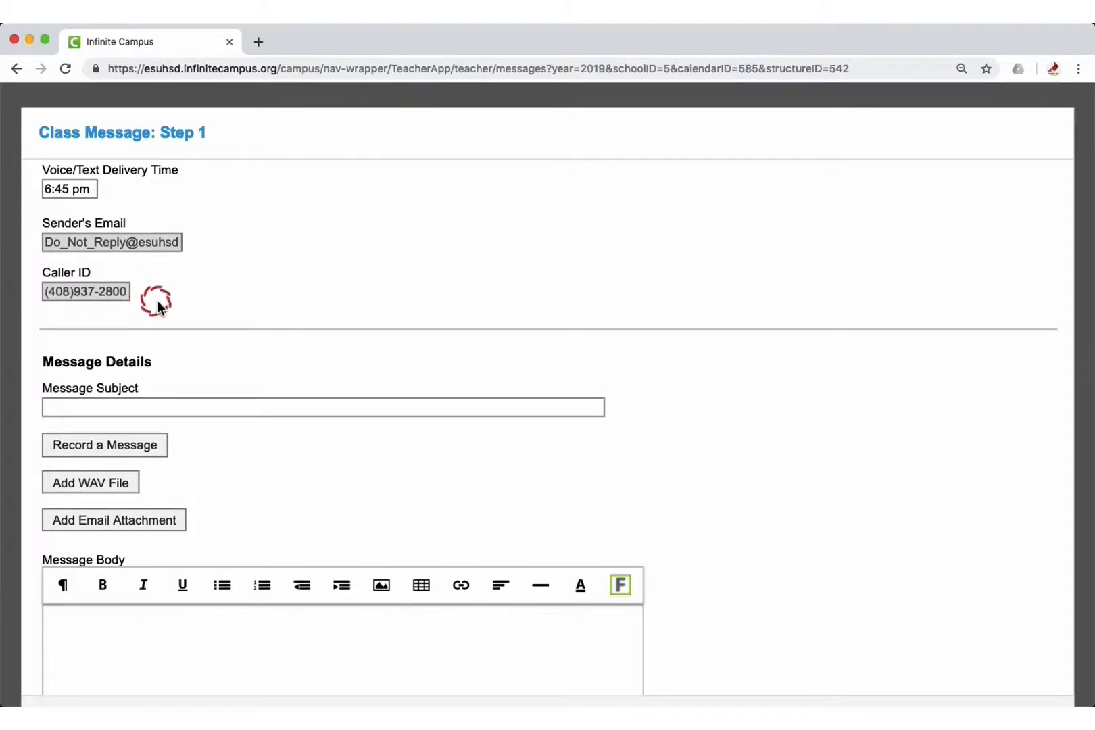
{"action": "scroll", "coordinate": [154, 297], "scroll_direction": "down", "scroll_amount": 3}
{"action": "scroll", "coordinate": [227, 341], "scroll_direction": "down", "scroll_amount": 2}
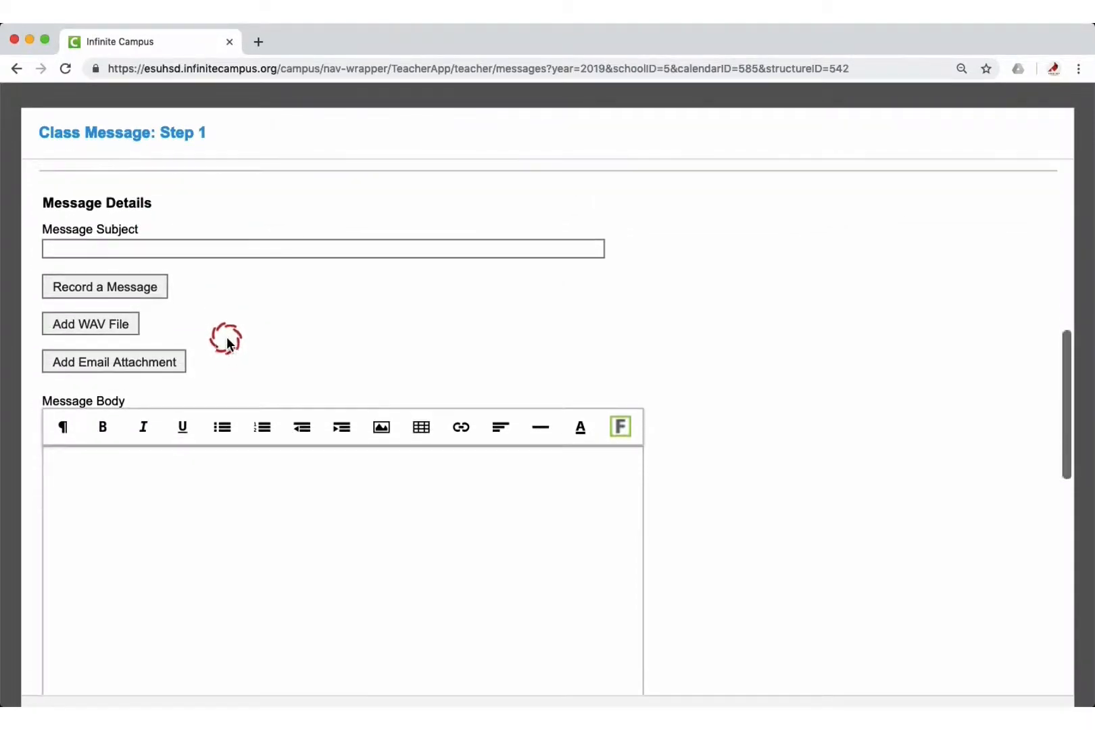
{"action": "left_click", "coordinate": [184, 253]}
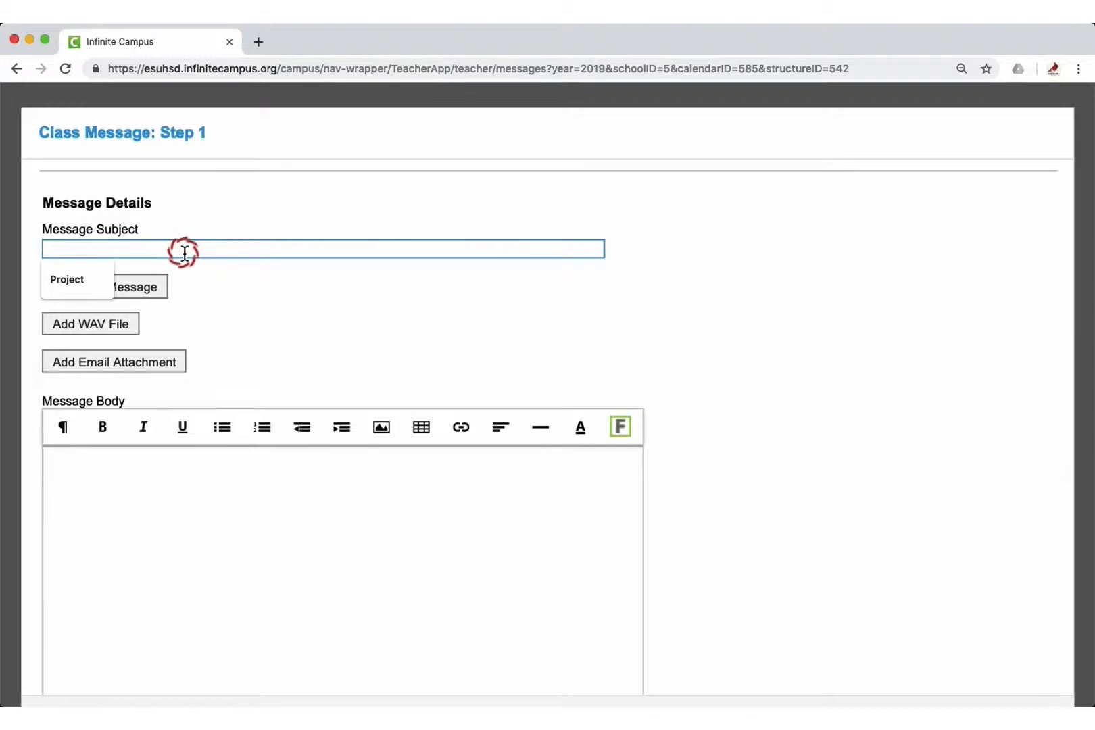
{"action": "type", "text": "Mi"}
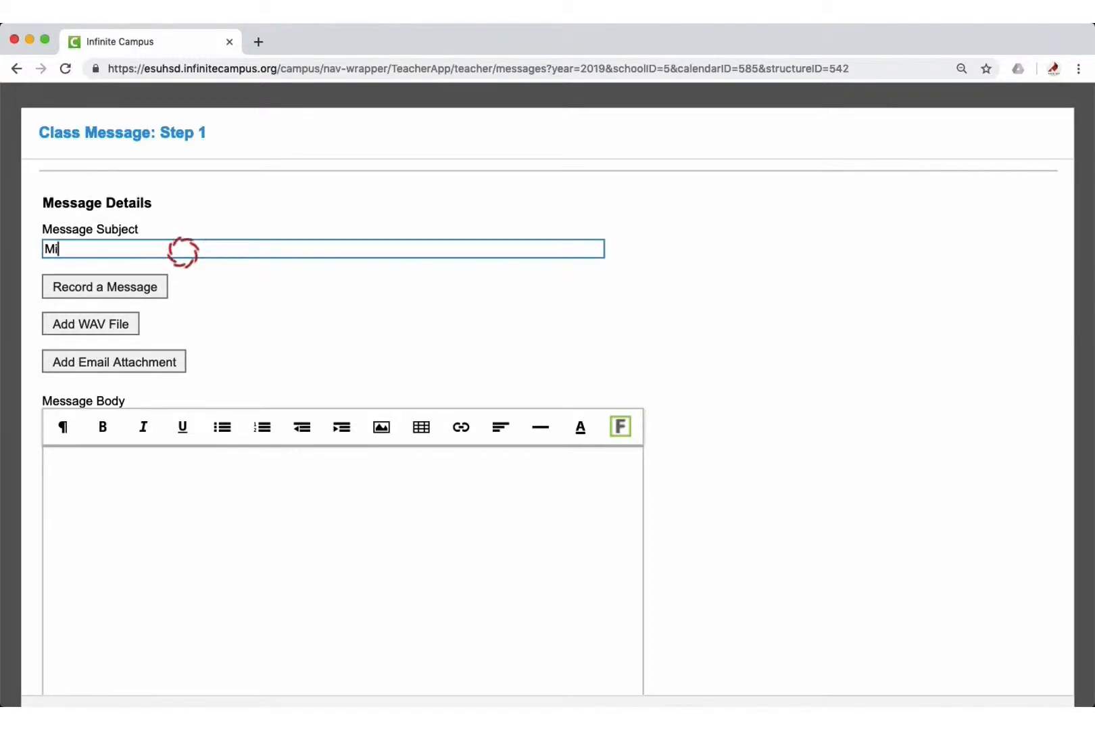
{"action": "type", "text": "ssing"}
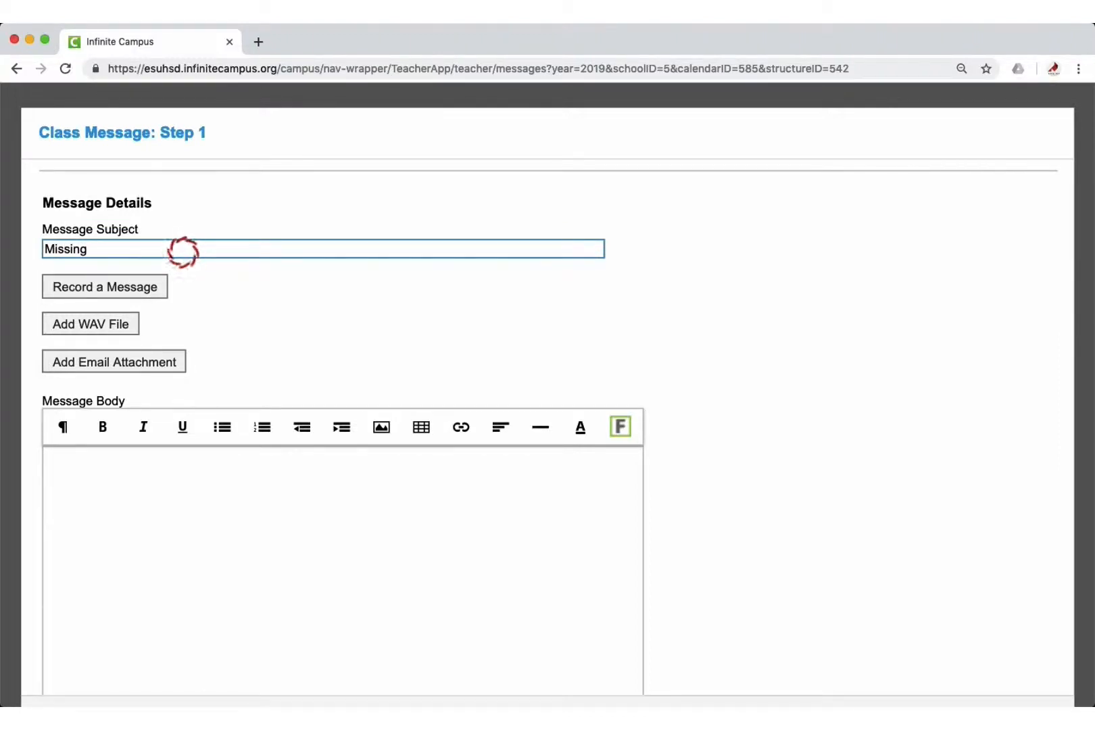
{"action": "type", "text": " Assignments"}
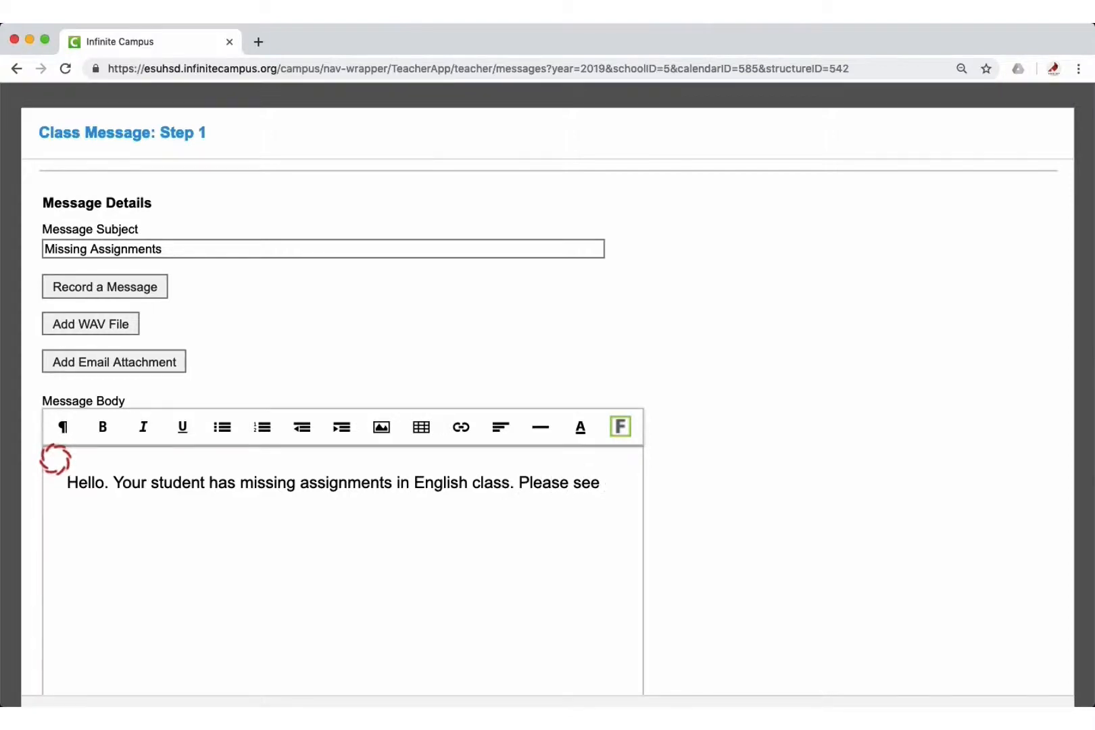
- Finish the message body after "Please see" with the teacher's name and "regarding the assignments that you may still turn in for reduced credit. Thank you."
{"action": "type", "text": "t"}
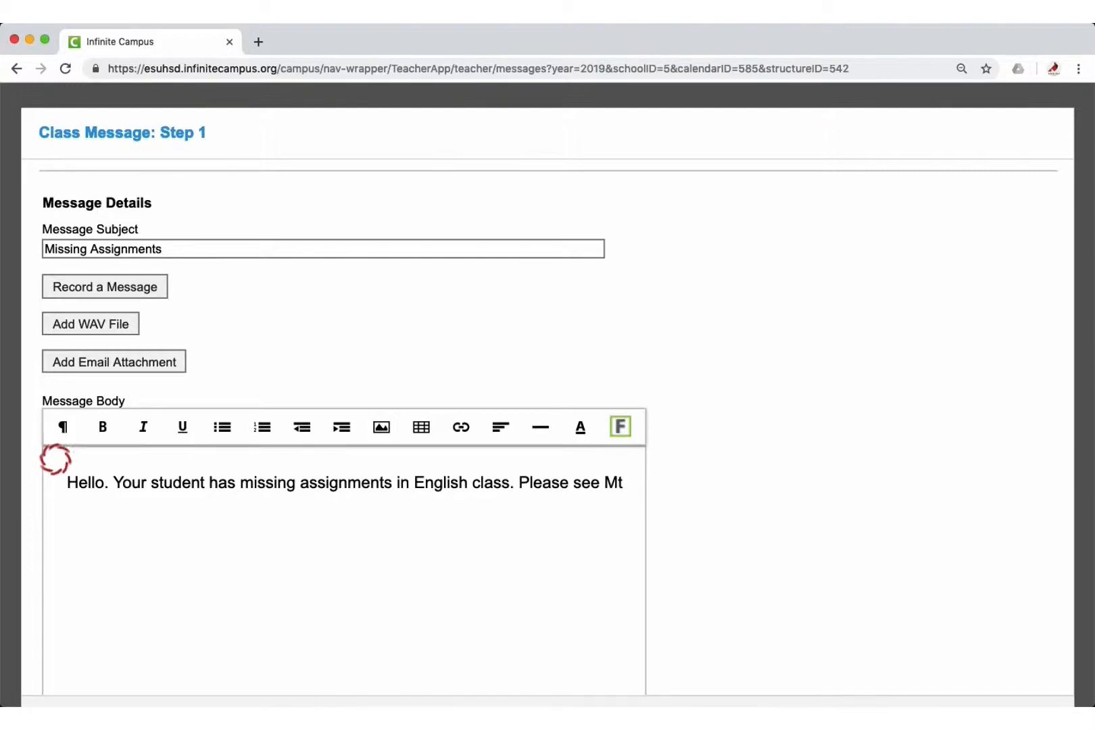
{"action": "key", "text": "BackSpace"}
{"action": "type", "text": "r."}
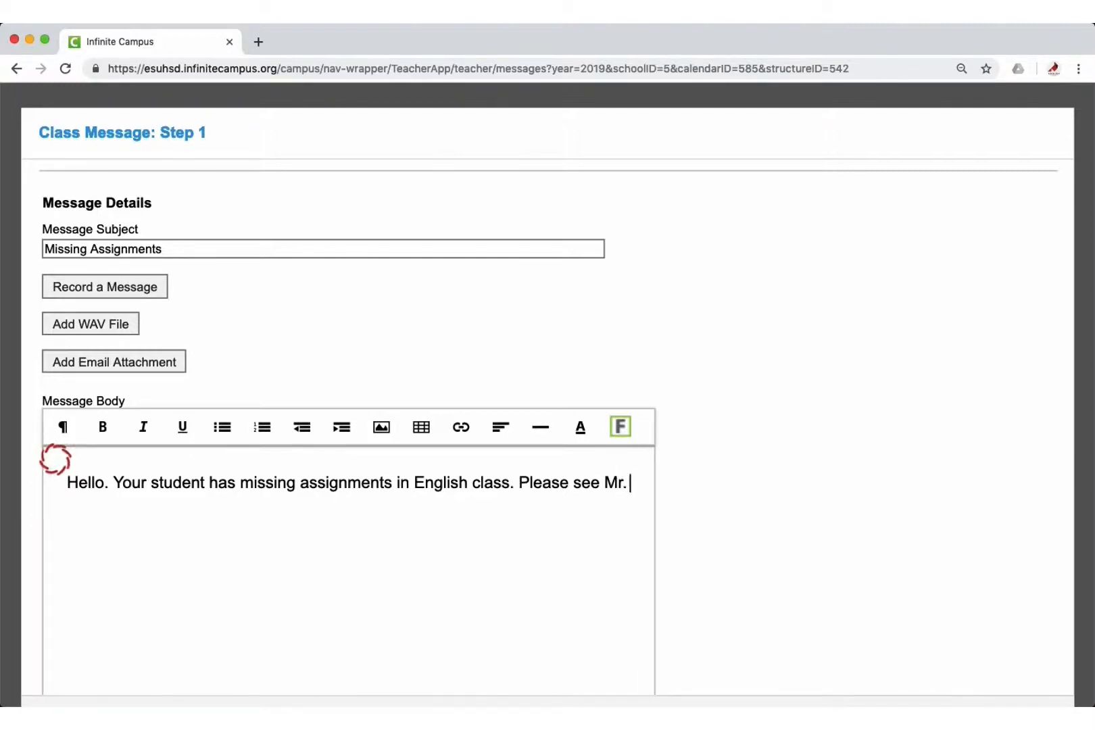
{"action": "type", "text": " Frankin"}
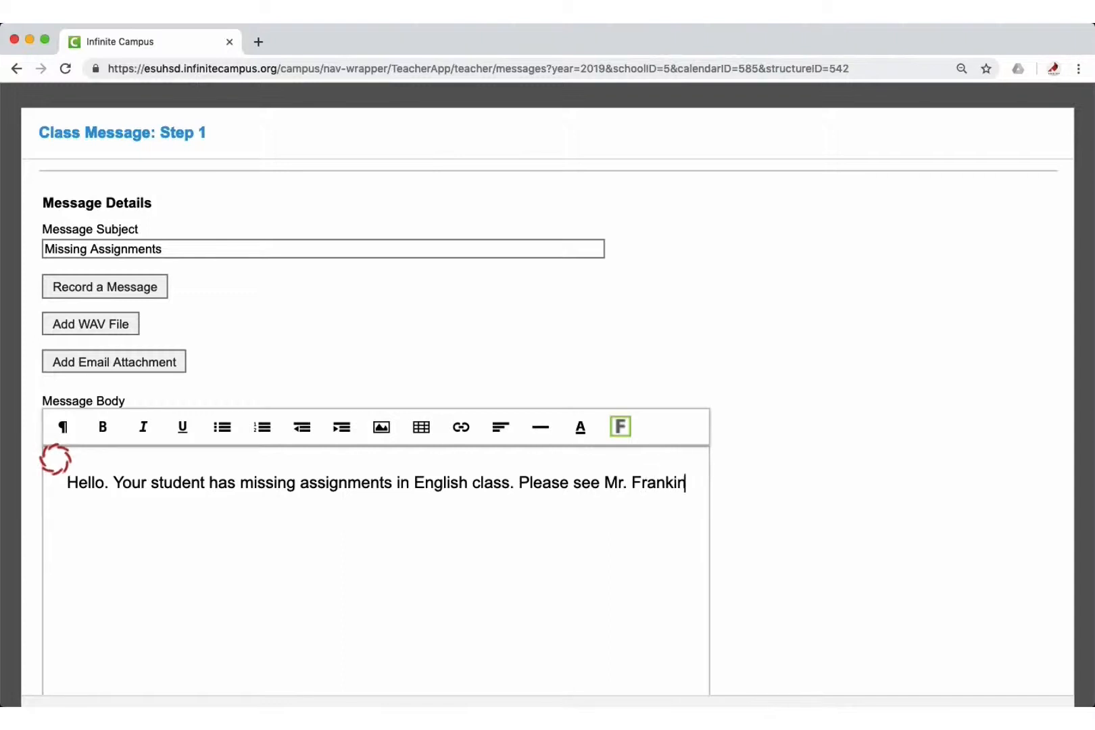
{"action": "type", "text": "a rega"}
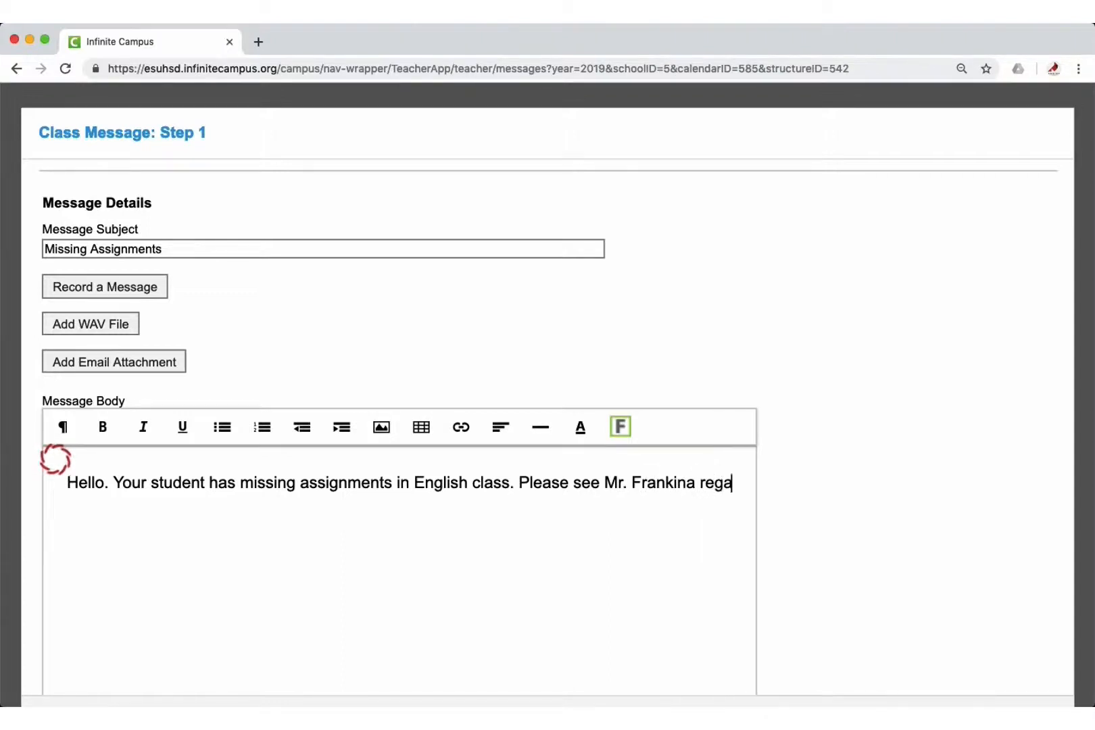
{"action": "type", "text": "rding the "}
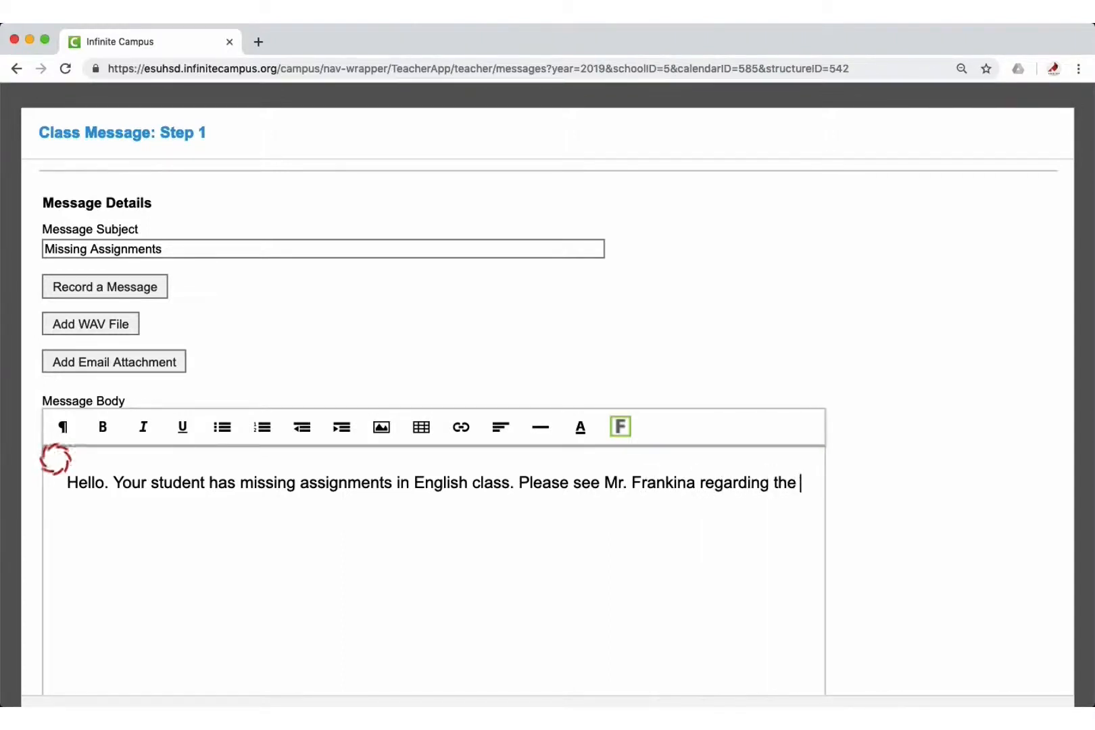
{"action": "type", "text": "assignment"}
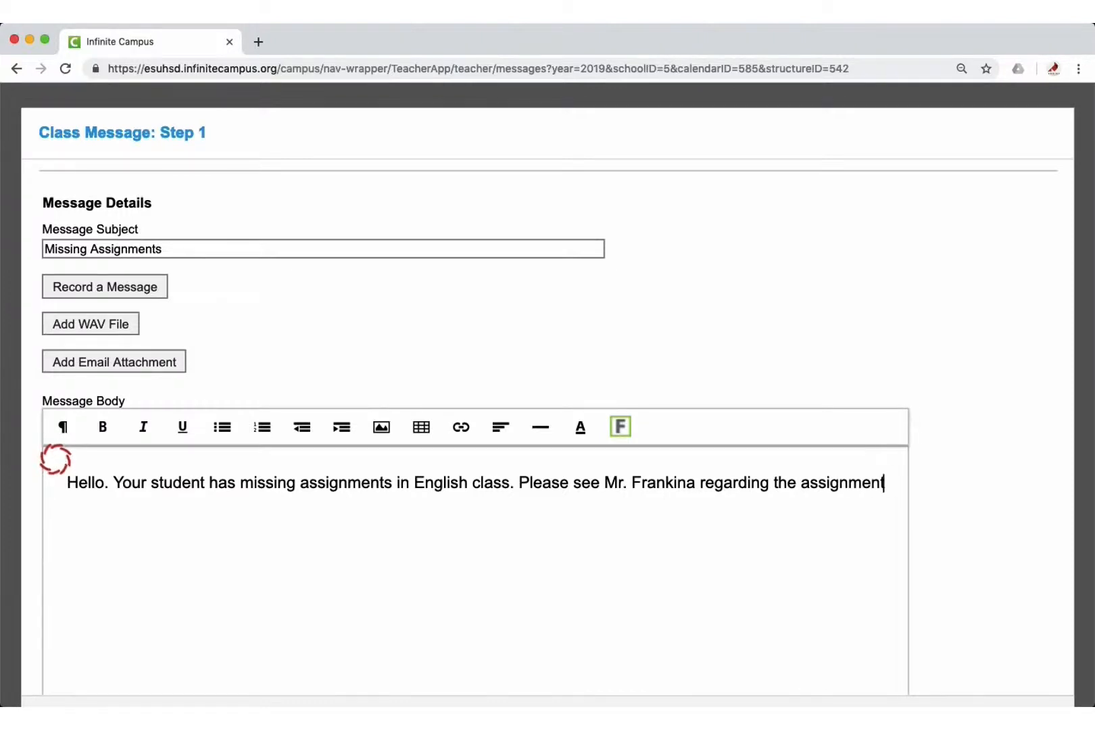
{"action": "type", "text": "s that yo"}
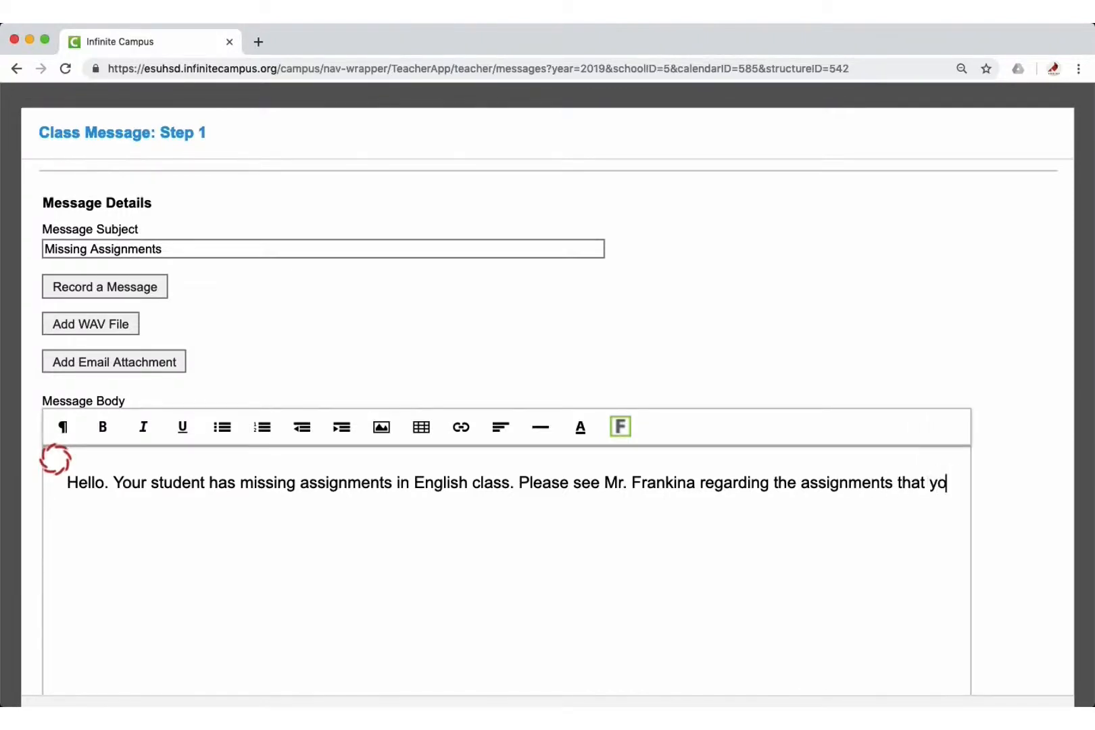
{"action": "type", "text": "u may stil"}
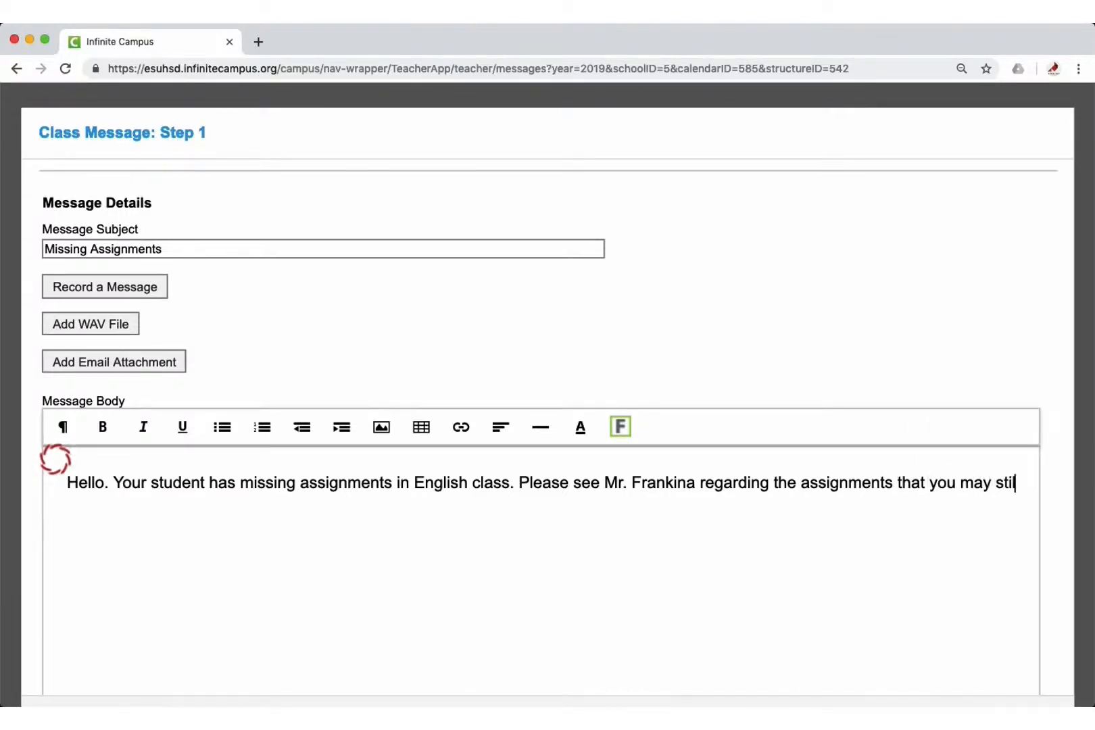
{"action": "type", "text": "l turn in for reduced credit. Th"}
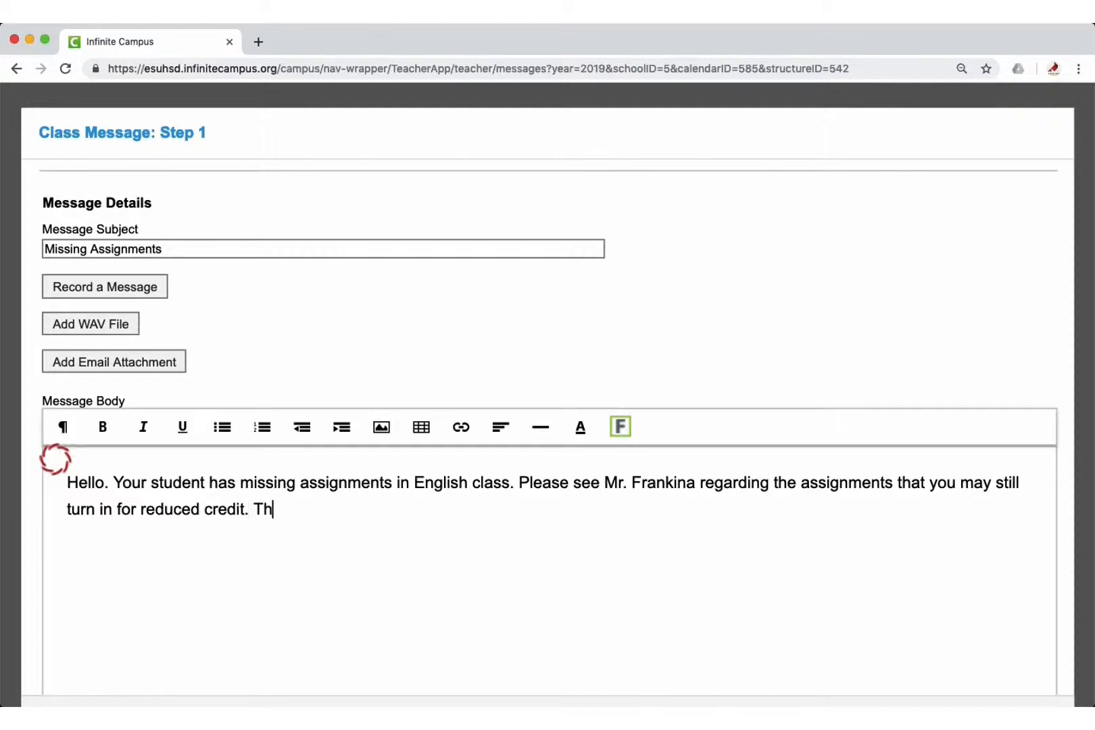
{"action": "type", "text": "you."}
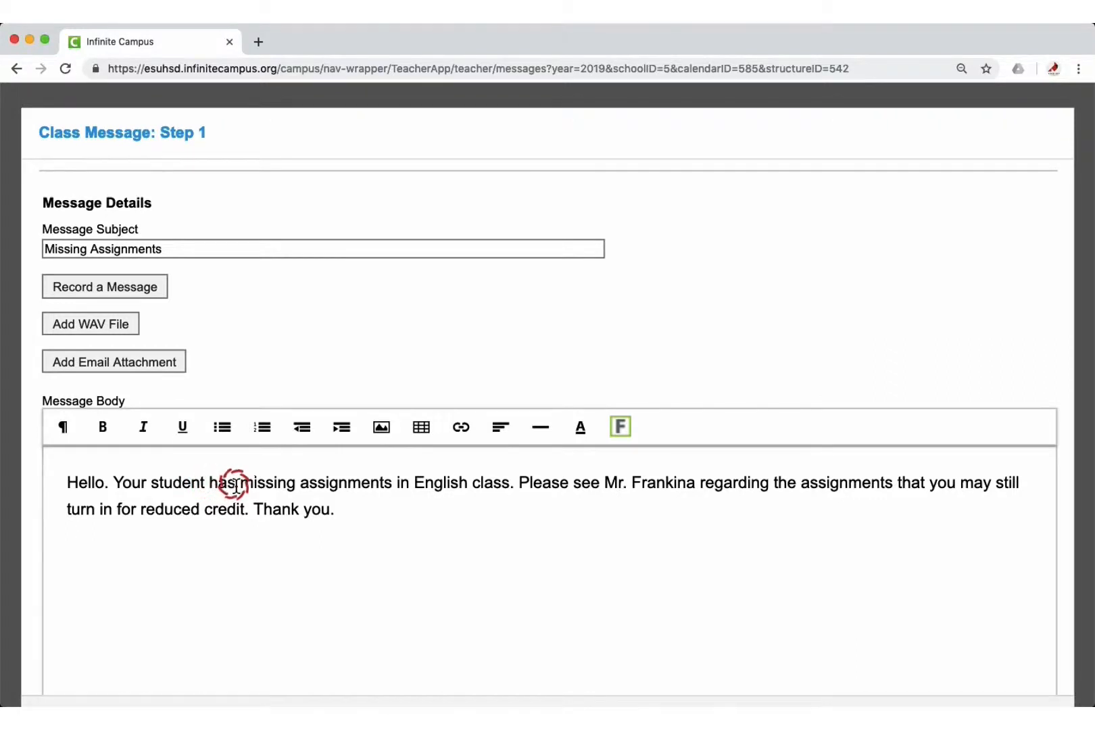
- Insert the student demographics fields firstName and lastName into the message body between "Your student" and "has missing assignments"
{"action": "left_click", "coordinate": [623, 438]}
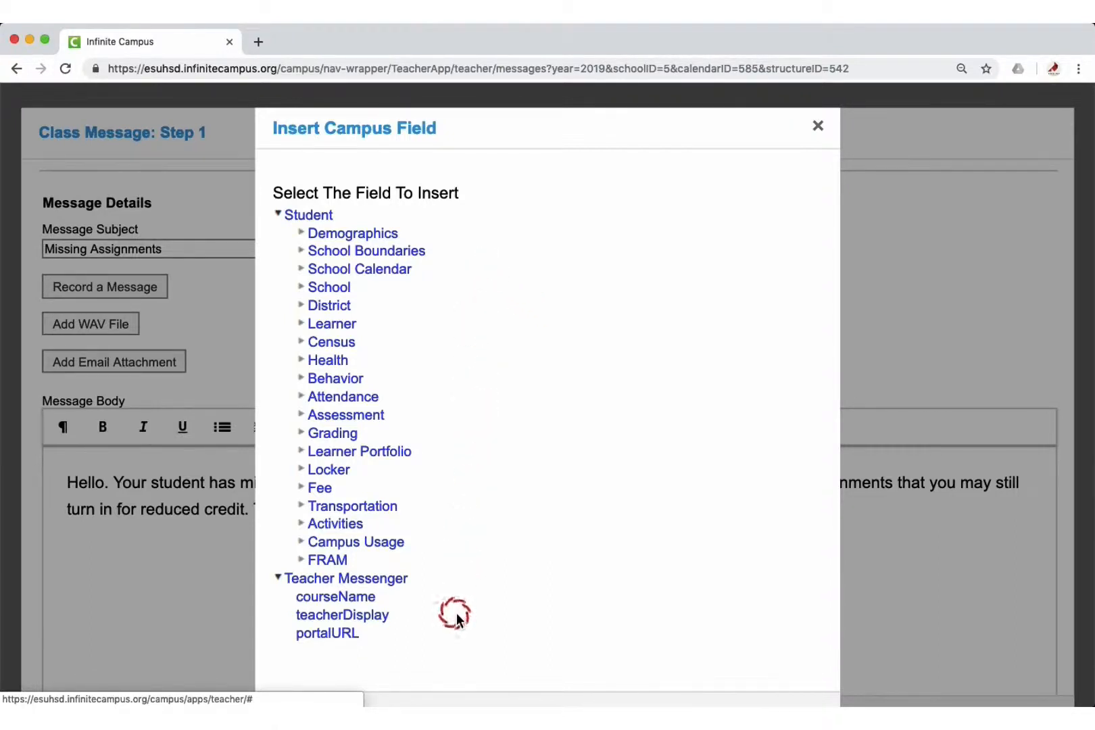
{"action": "left_click", "coordinate": [306, 236]}
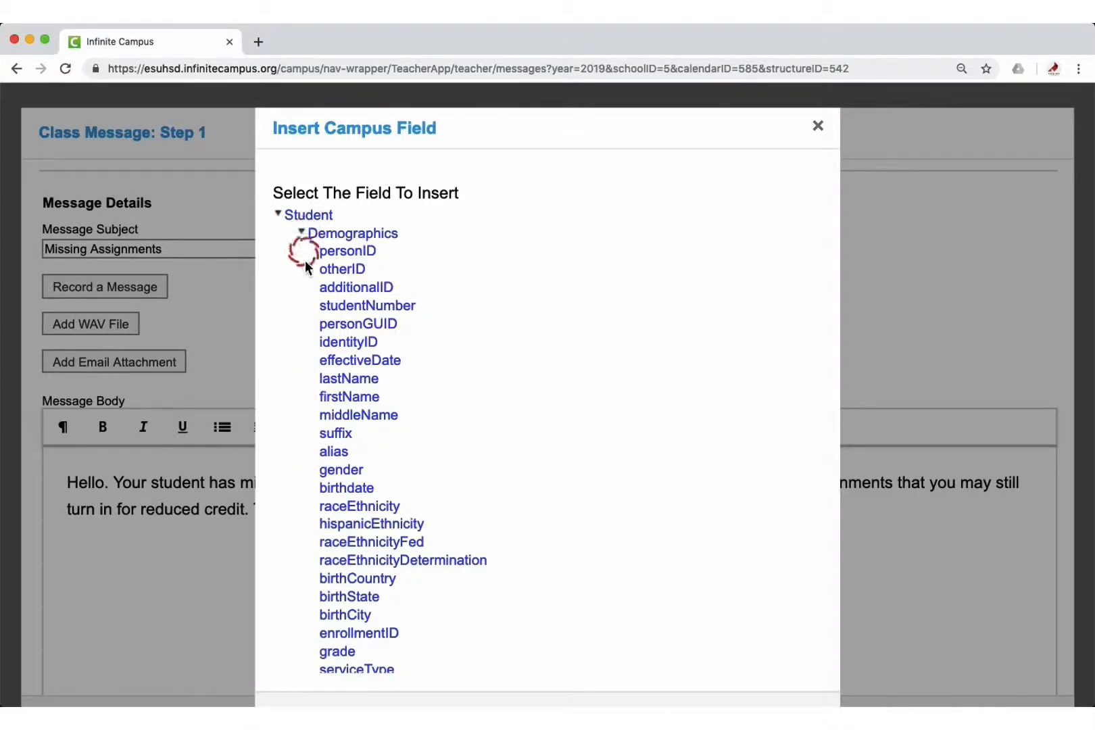
{"action": "left_click", "coordinate": [343, 398]}
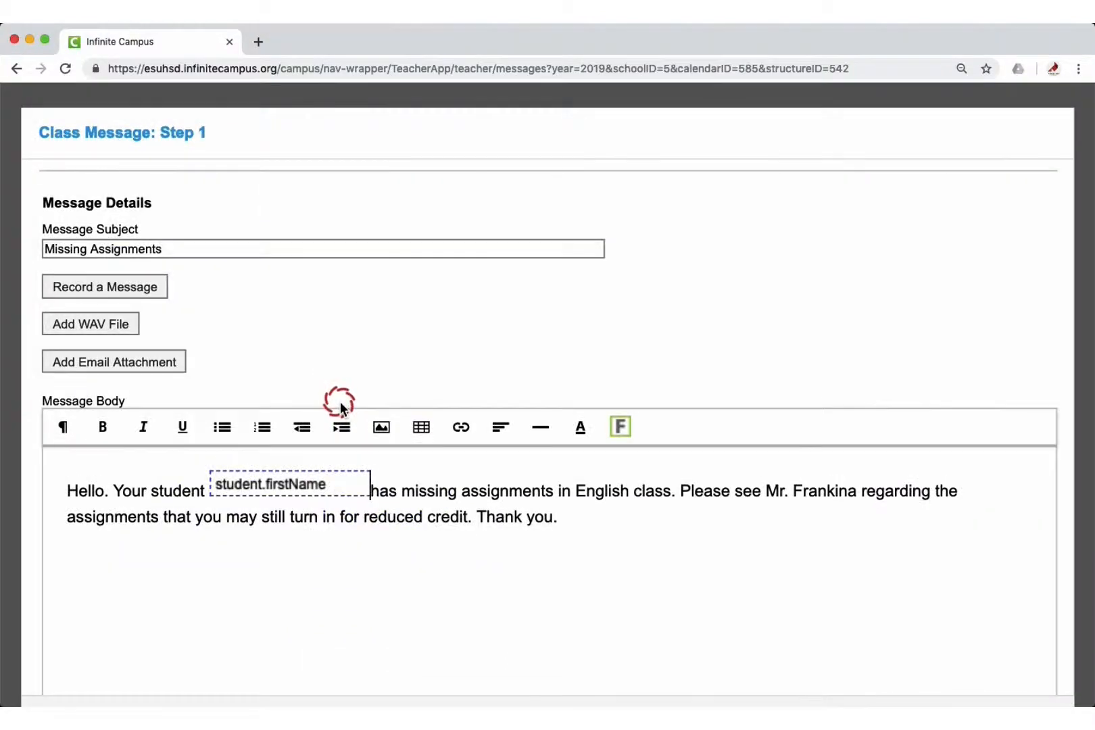
{"action": "left_click", "coordinate": [627, 432]}
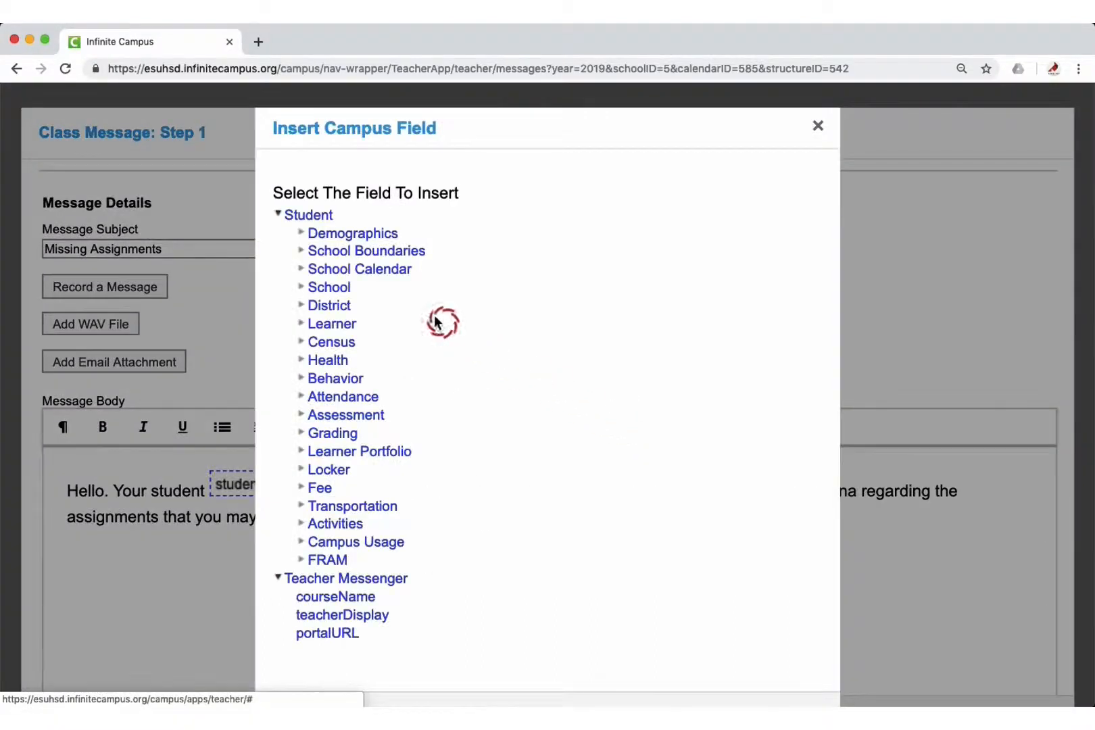
{"action": "left_click", "coordinate": [324, 237]}
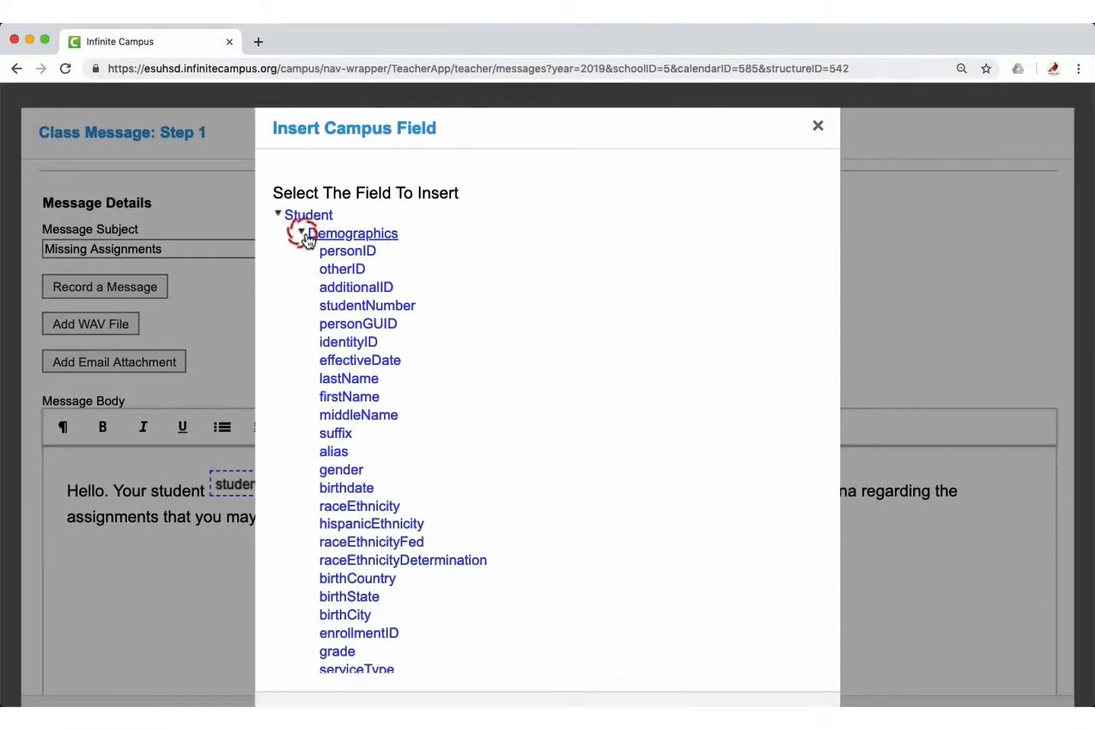
{"action": "left_click", "coordinate": [312, 378]}
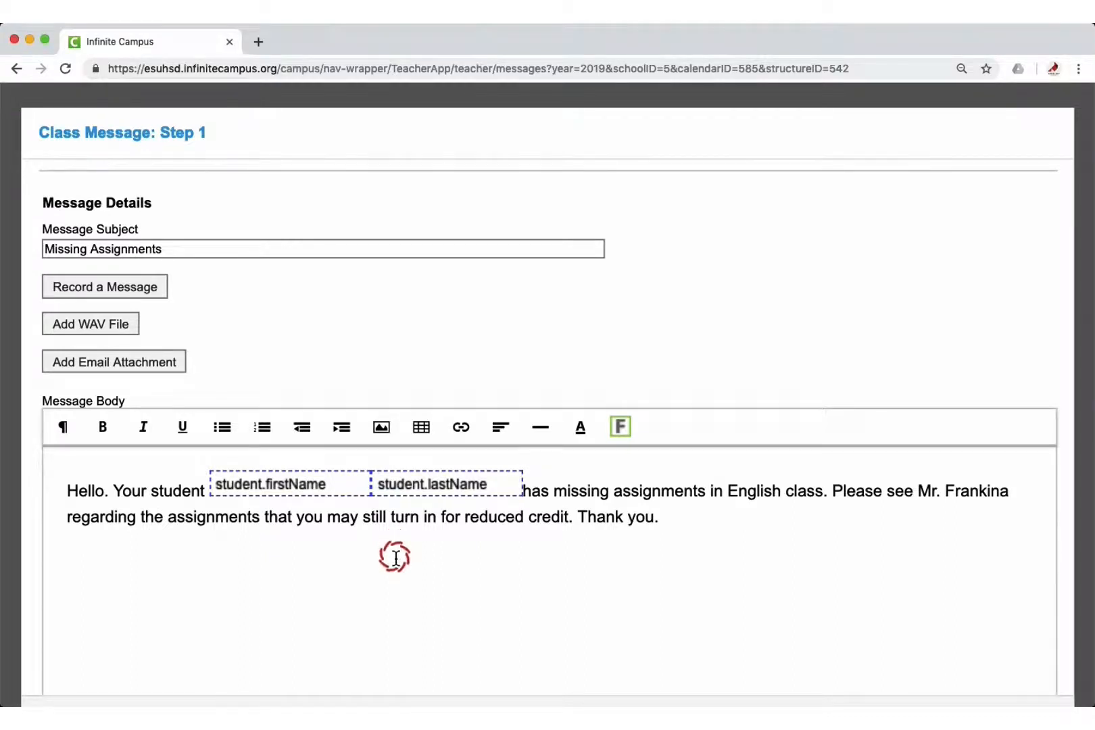
- Begin the text message with "Hello. Your student has missing assignments in English class. Please see"
{"action": "scroll", "coordinate": [395, 558], "scroll_direction": "down", "scroll_amount": 4}
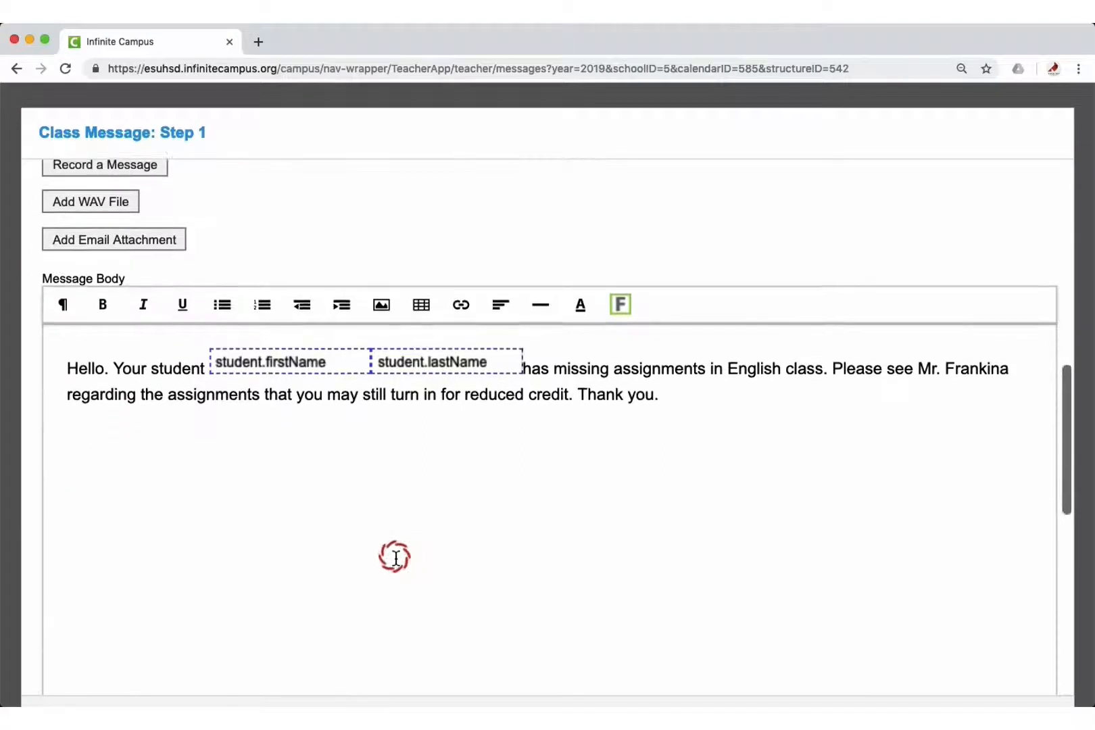
{"action": "scroll", "coordinate": [395, 558], "scroll_direction": "down", "scroll_amount": 8}
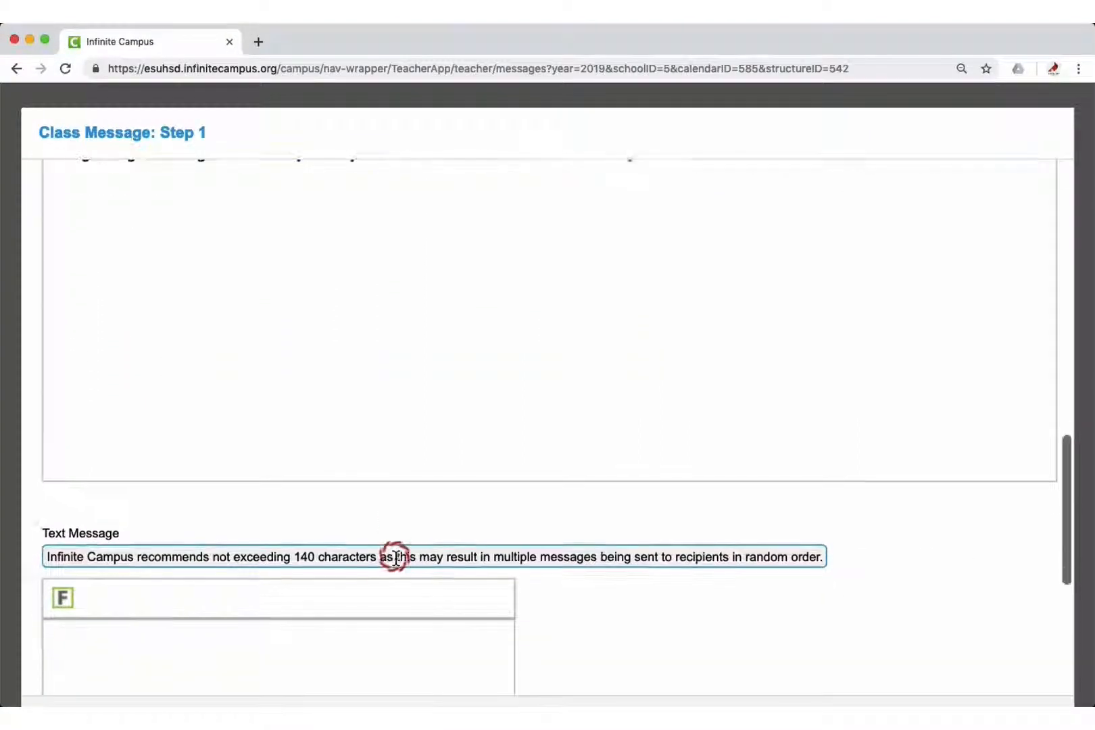
{"action": "scroll", "coordinate": [395, 557], "scroll_direction": "down", "scroll_amount": 6}
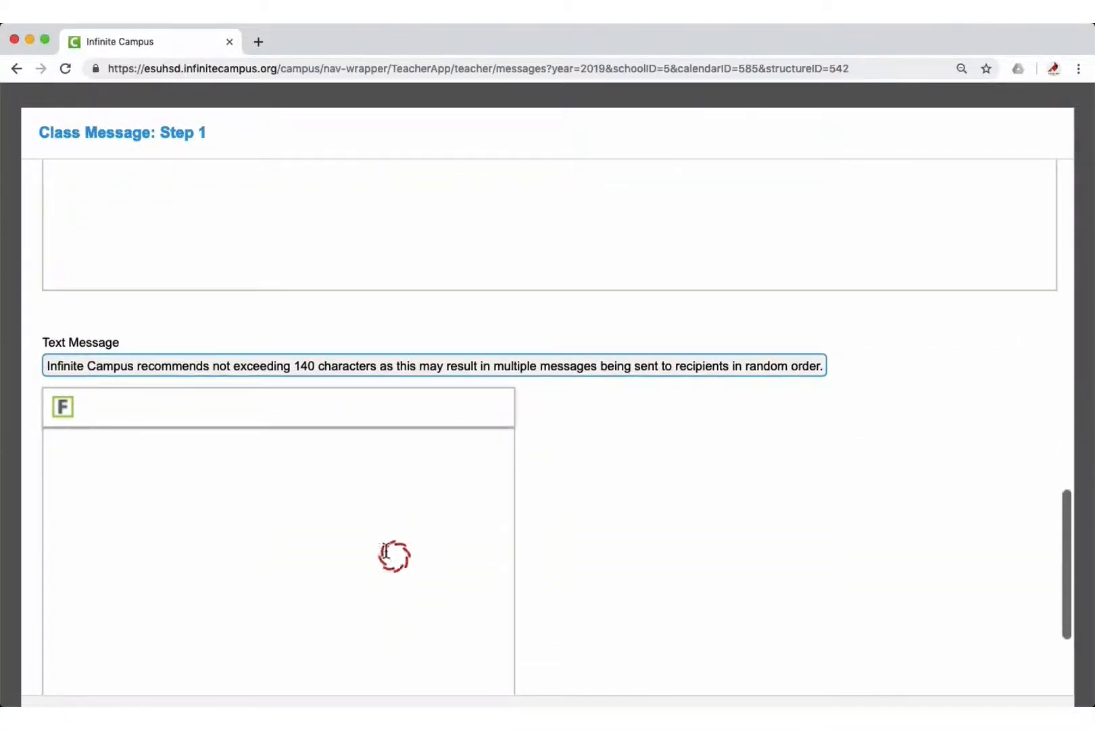
{"action": "left_click", "coordinate": [282, 475]}
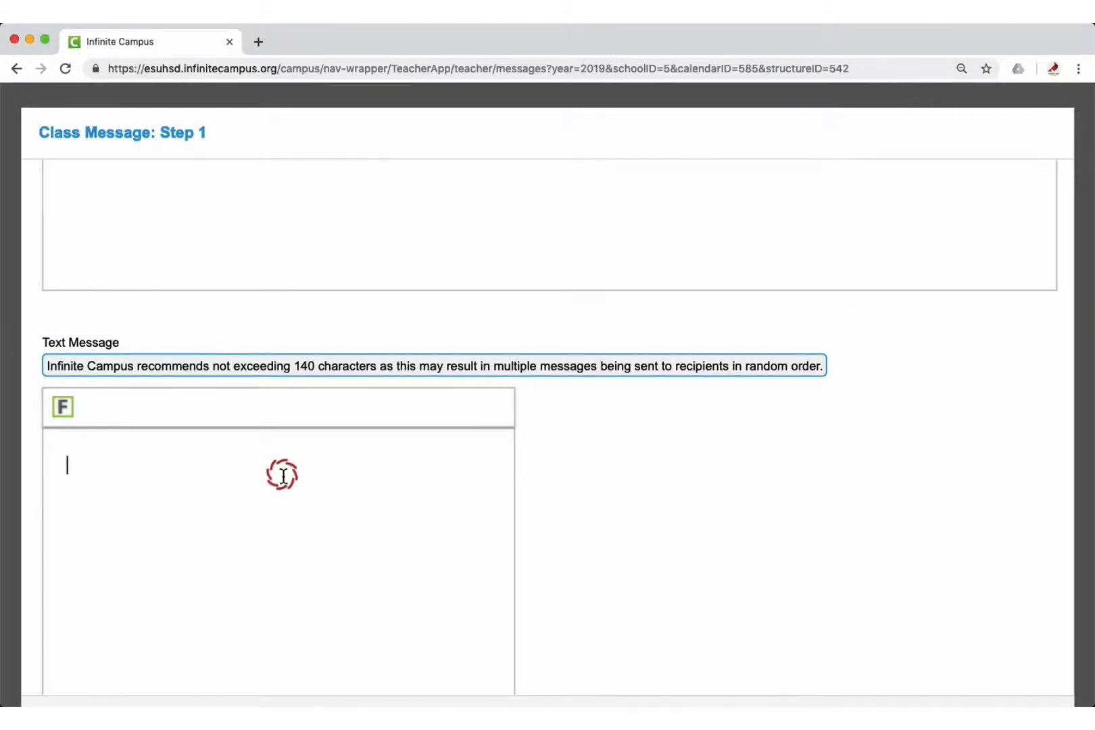
{"action": "type", "text": "H"}
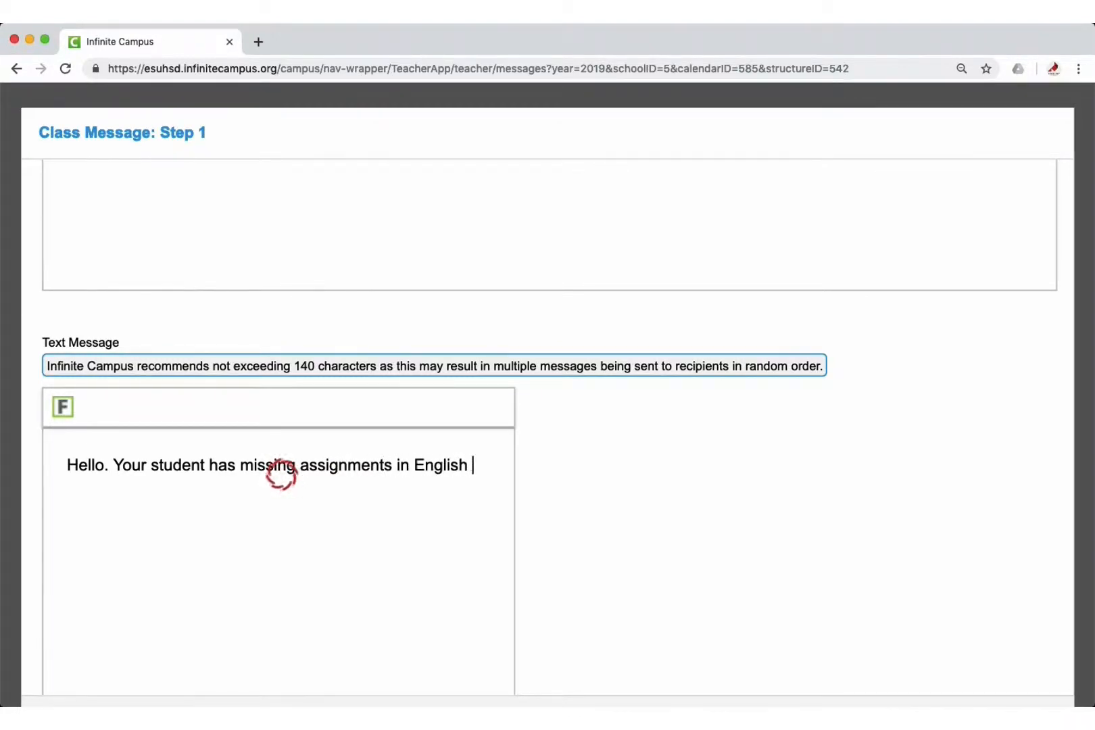
{"action": "type", "text": "class. "}
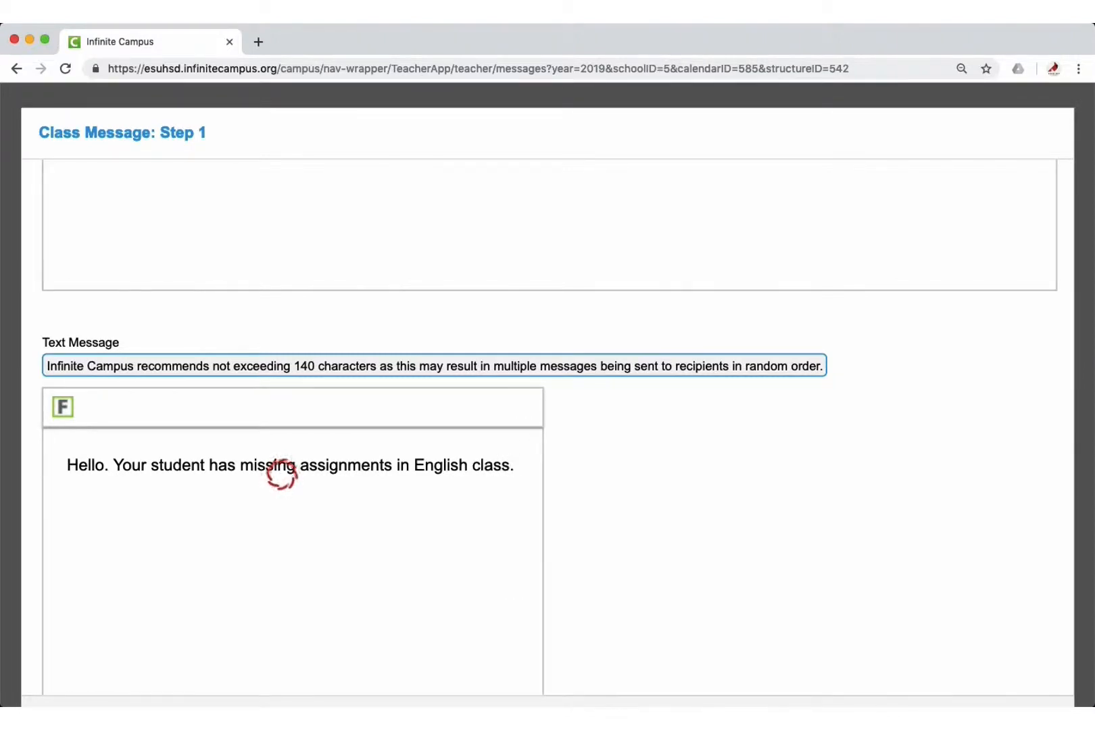
{"action": "type", "text": "Please see"}
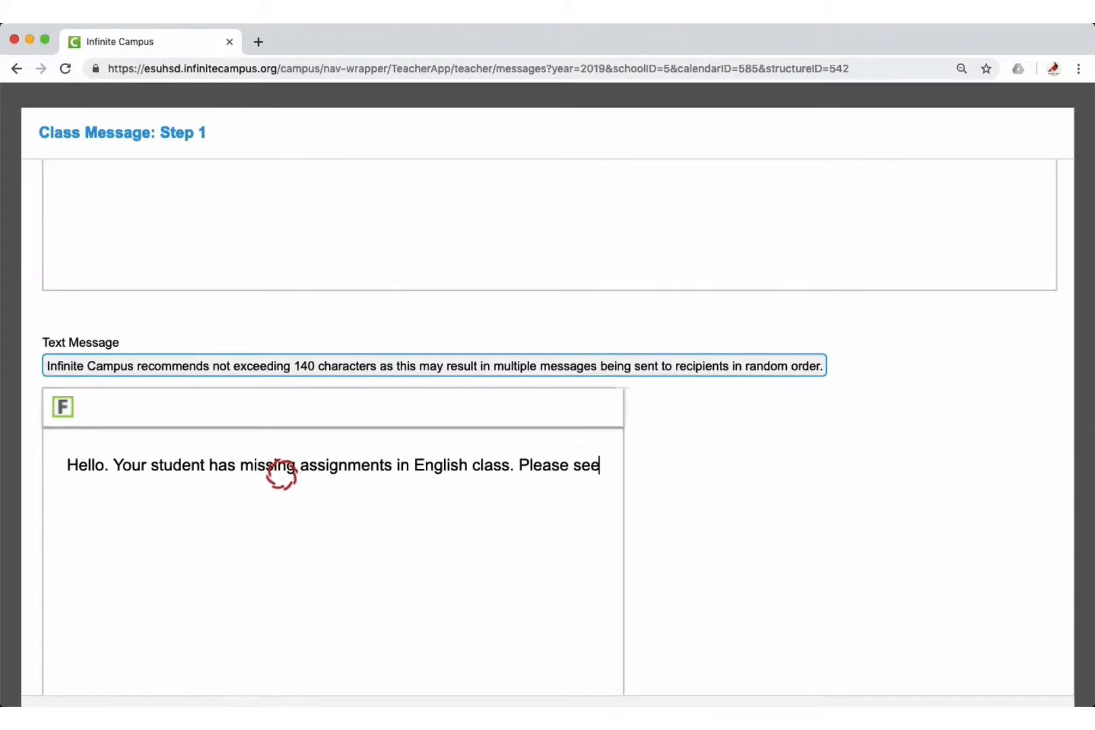
- Finish the text message with the teacher's name and "regarding the assignments that may still be turned in for reduced credit. Thank you."
{"action": "type", "text": " Mr."}
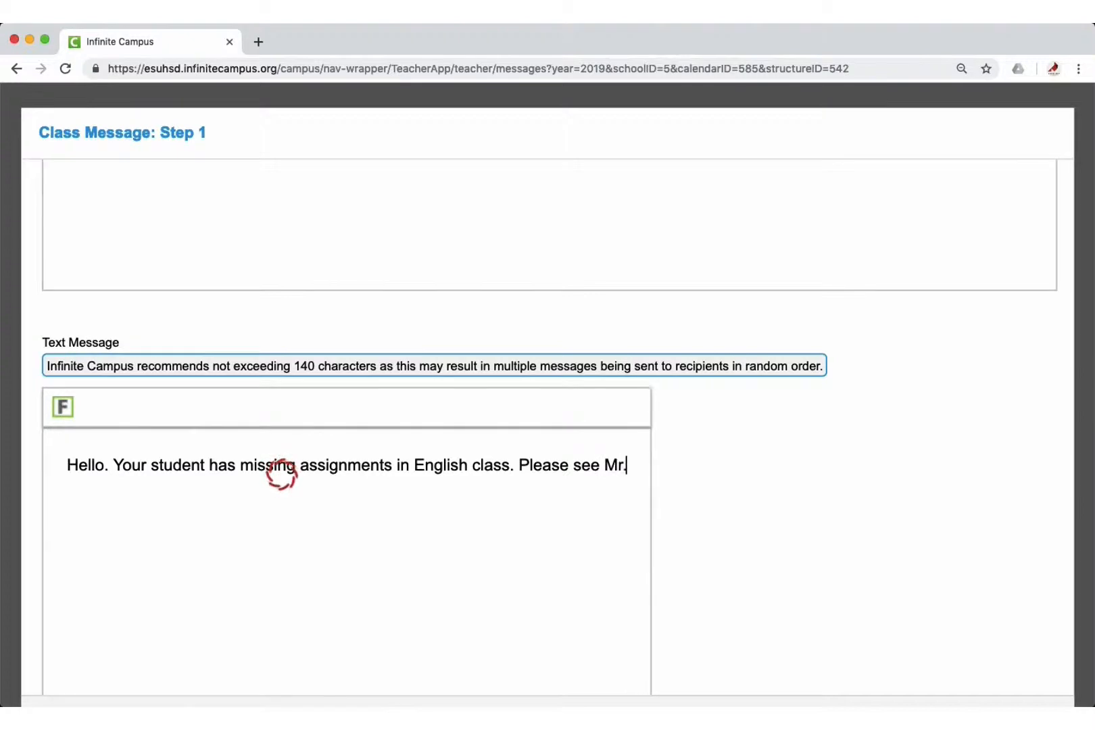
{"action": "type", "text": " Frannk"}
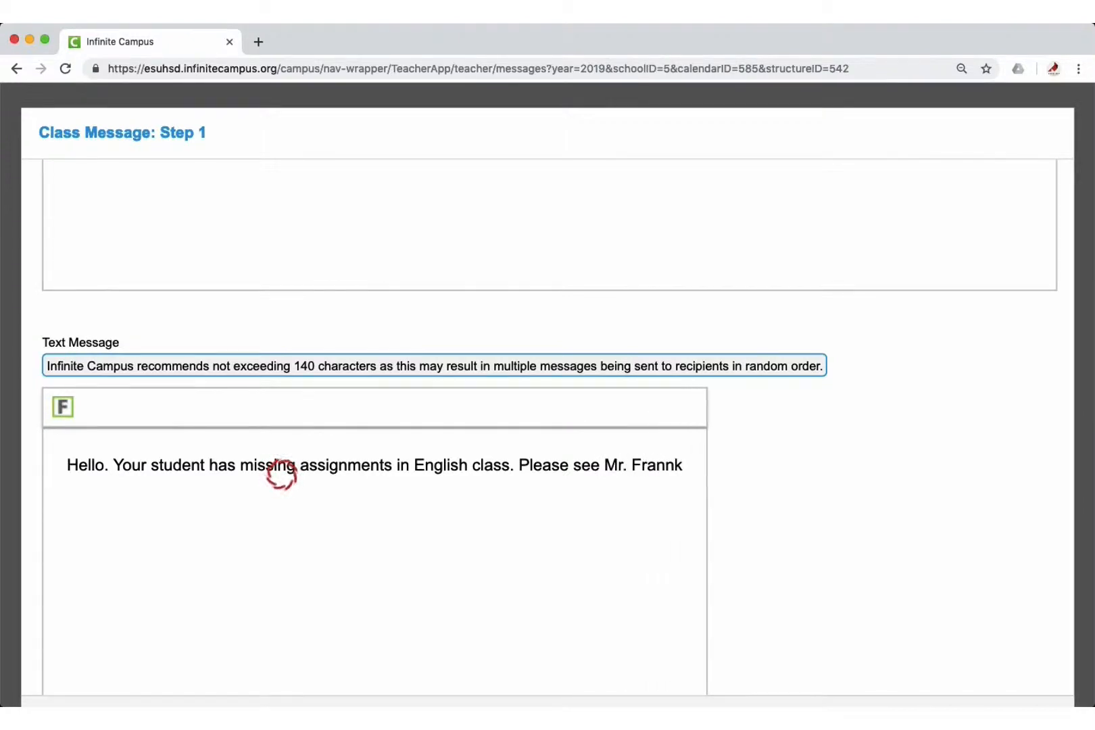
{"action": "key", "text": "BackSpace"}
{"action": "key", "text": "BackSpace"}
{"action": "type", "text": "kina r"}
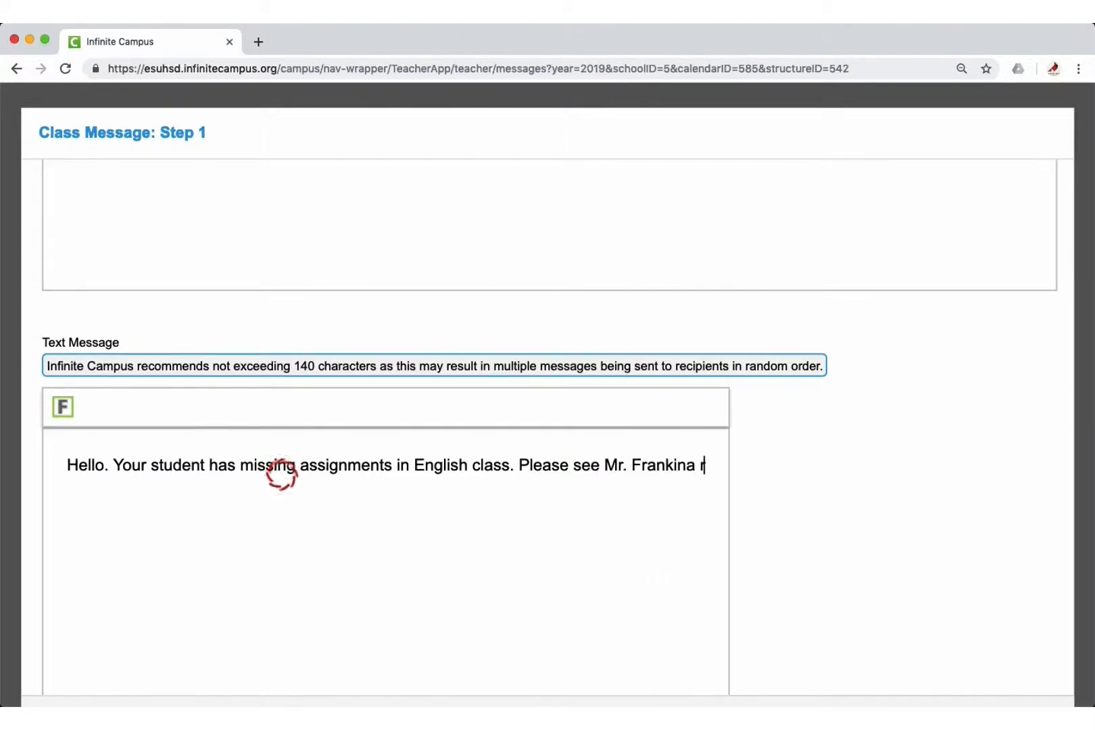
{"action": "type", "text": "egard"}
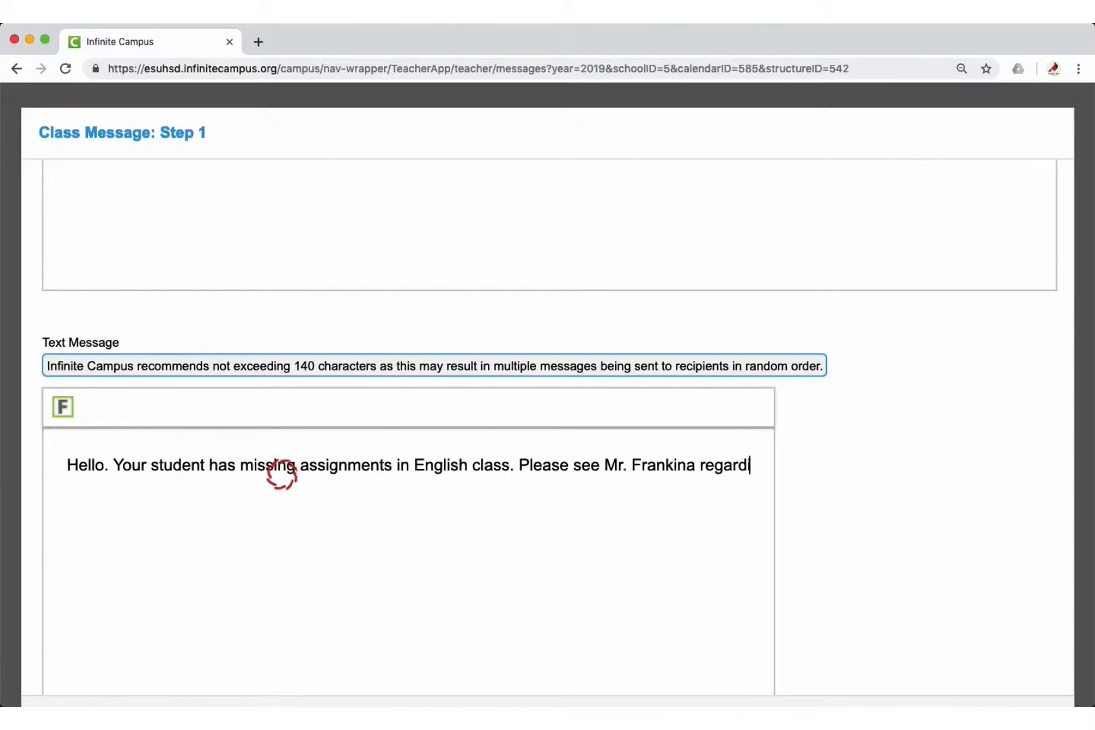
{"action": "type", "text": "ing the assign"}
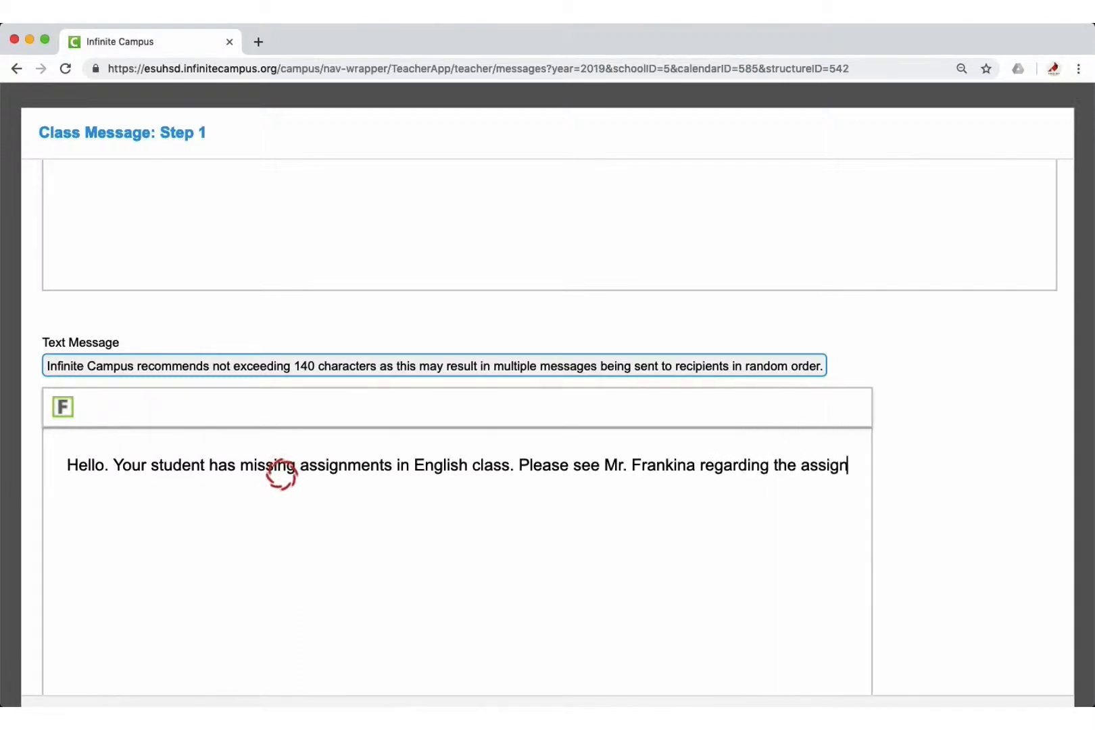
{"action": "type", "text": "ments thaty"}
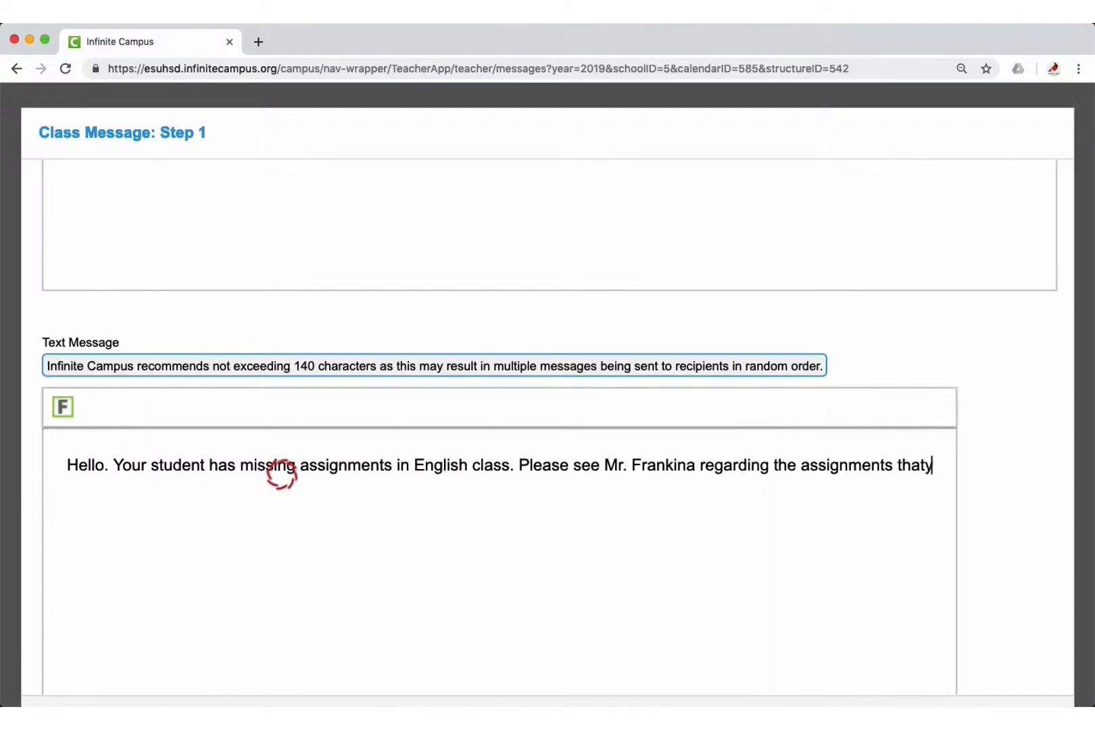
{"action": "key", "text": "BackSpace"}
{"action": "key", "text": "BackSpace"}
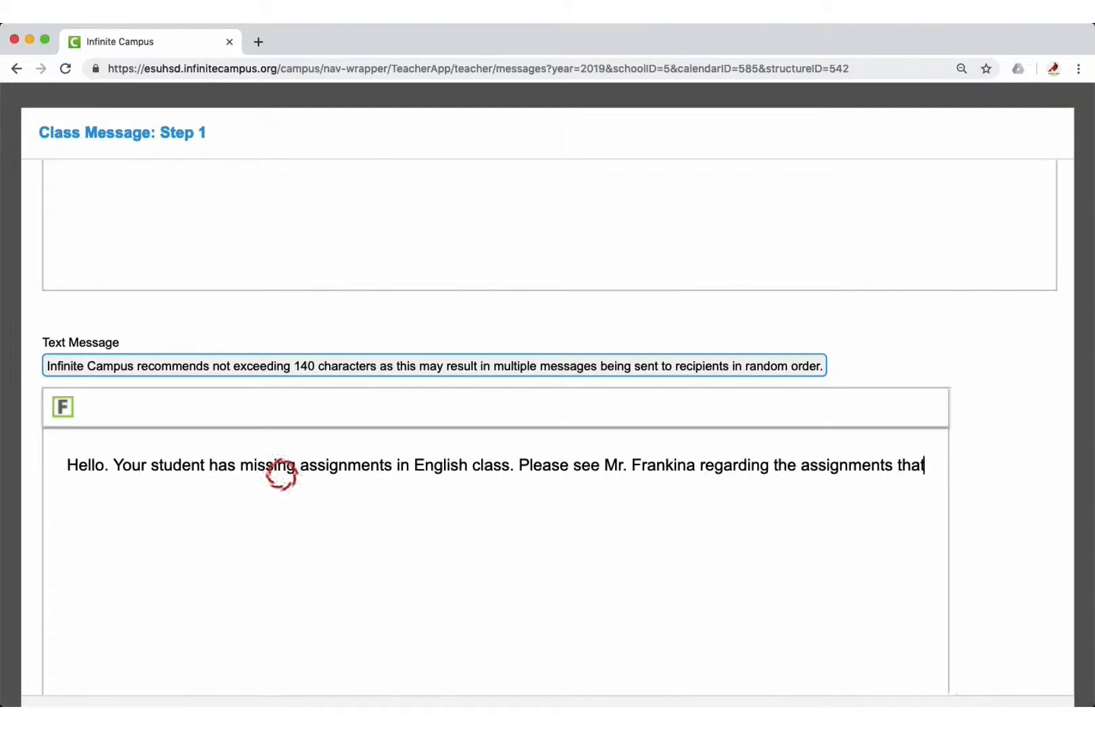
{"action": "type", "text": "may"}
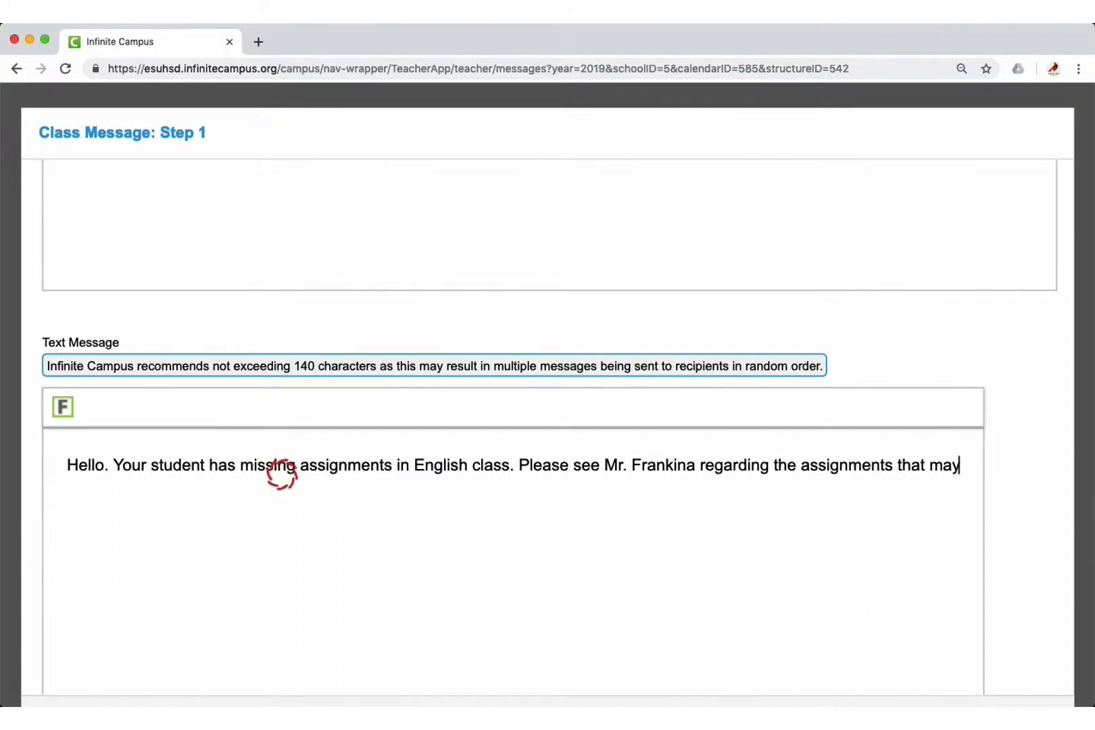
{"action": "type", "text": " still be turned in for l"}
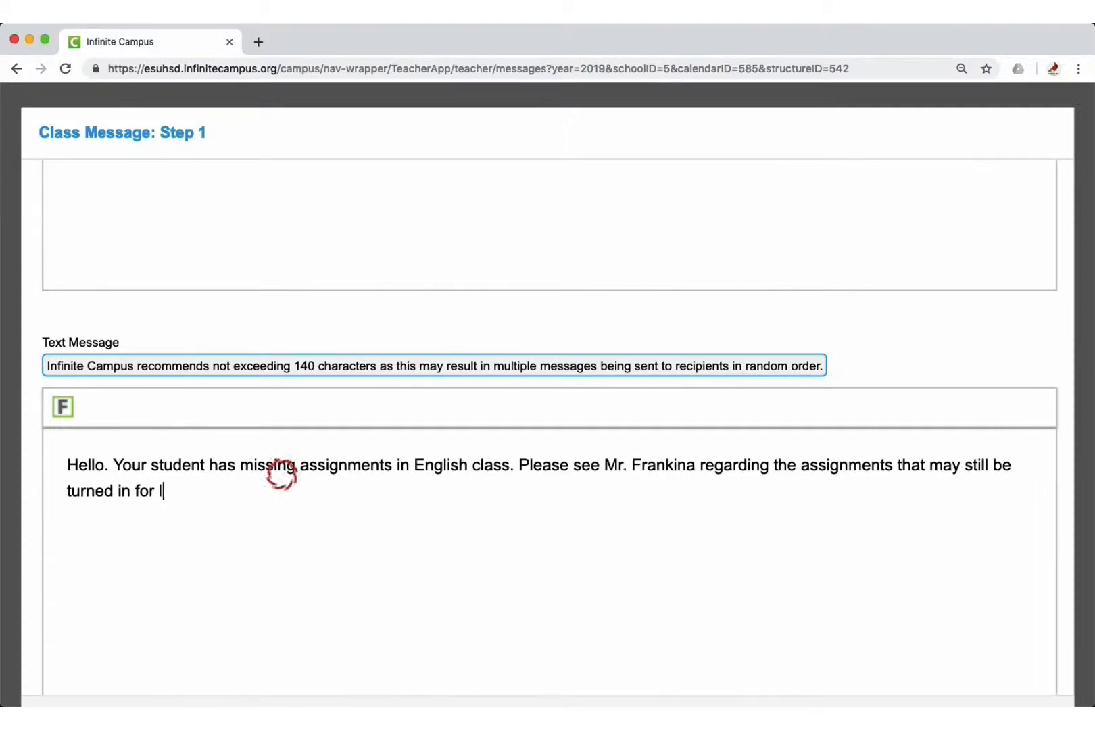
{"action": "key", "text": "BackSpace"}
{"action": "key", "text": "BackSpace"}
{"action": "key", "text": "BackSpace"}
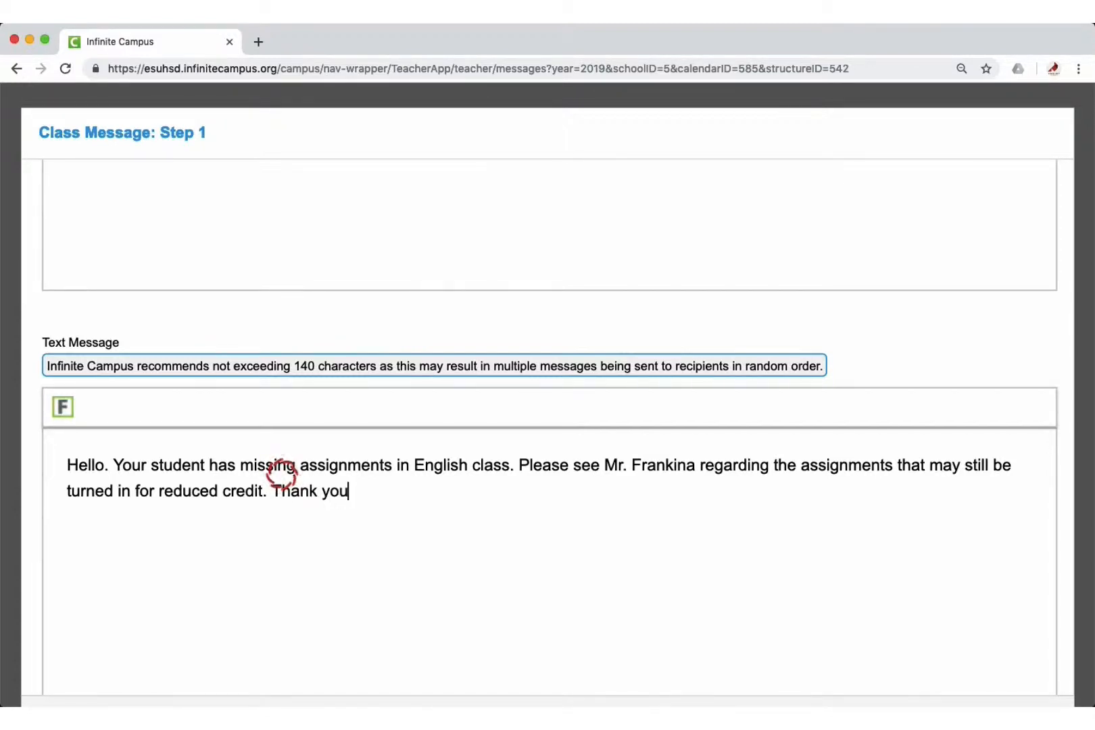
- Insert the student demographics fields firstName and lastName into the text message between "Your student" and "has missing assignments"
{"action": "scroll", "coordinate": [280, 470], "scroll_direction": "down", "scroll_amount": 3}
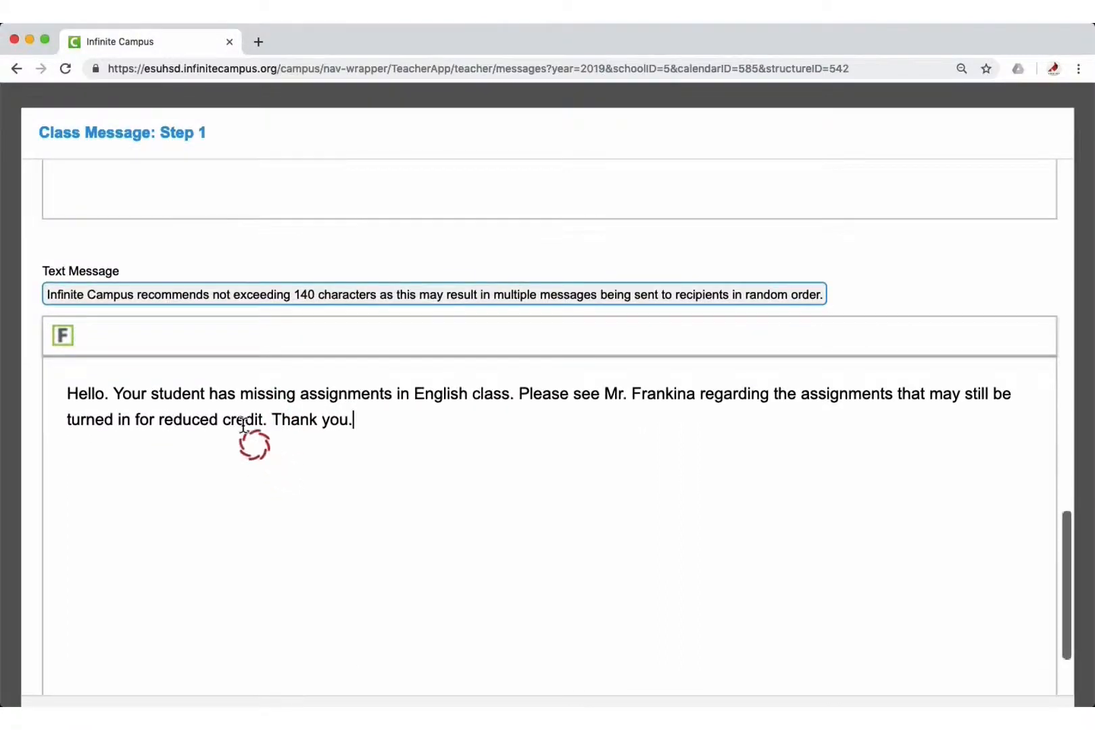
{"action": "left_click", "coordinate": [208, 394]}
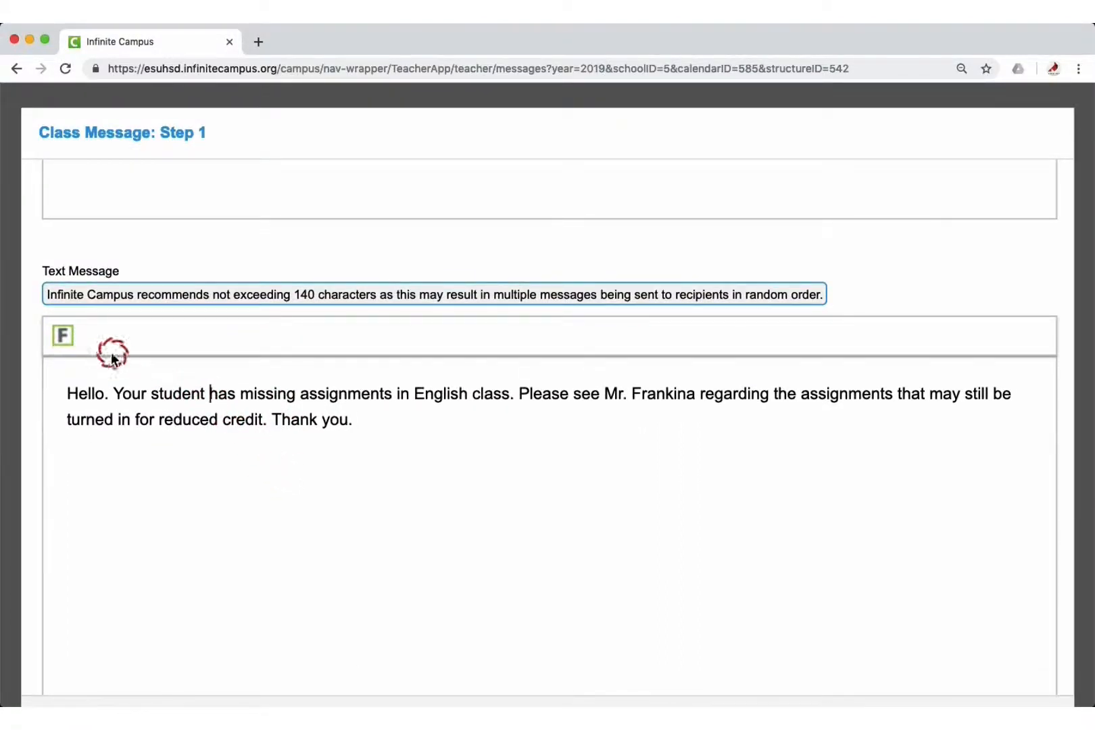
{"action": "left_click", "coordinate": [64, 335]}
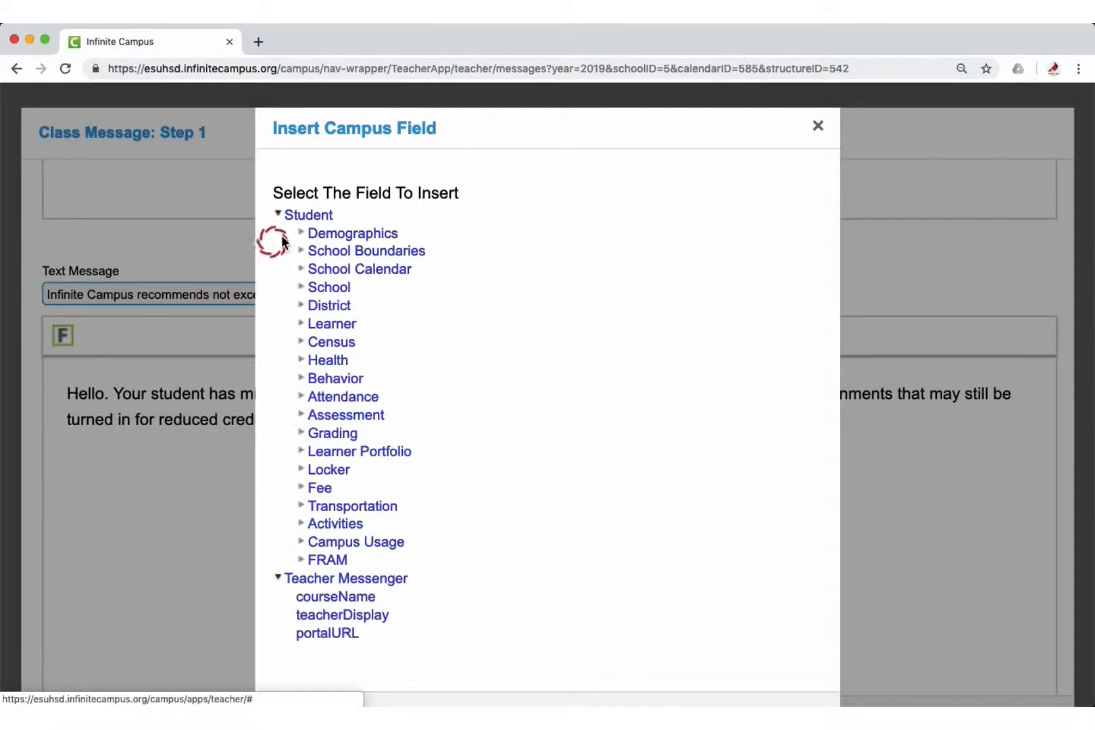
{"action": "left_click", "coordinate": [300, 234]}
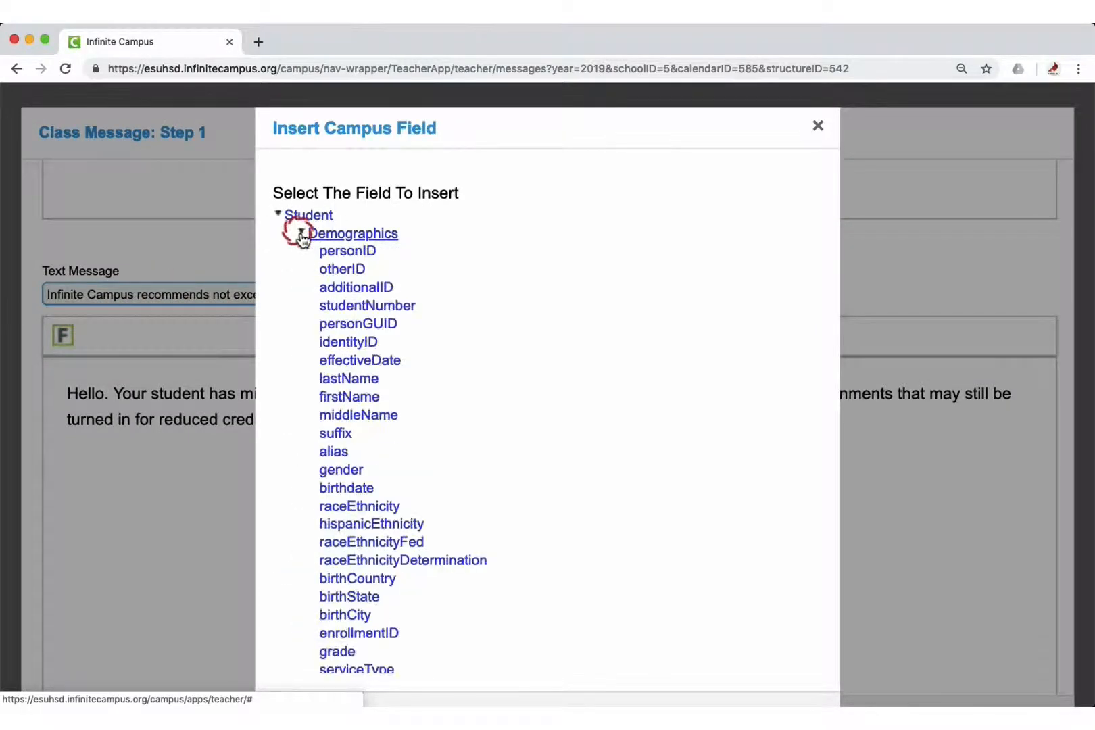
{"action": "left_click", "coordinate": [360, 396]}
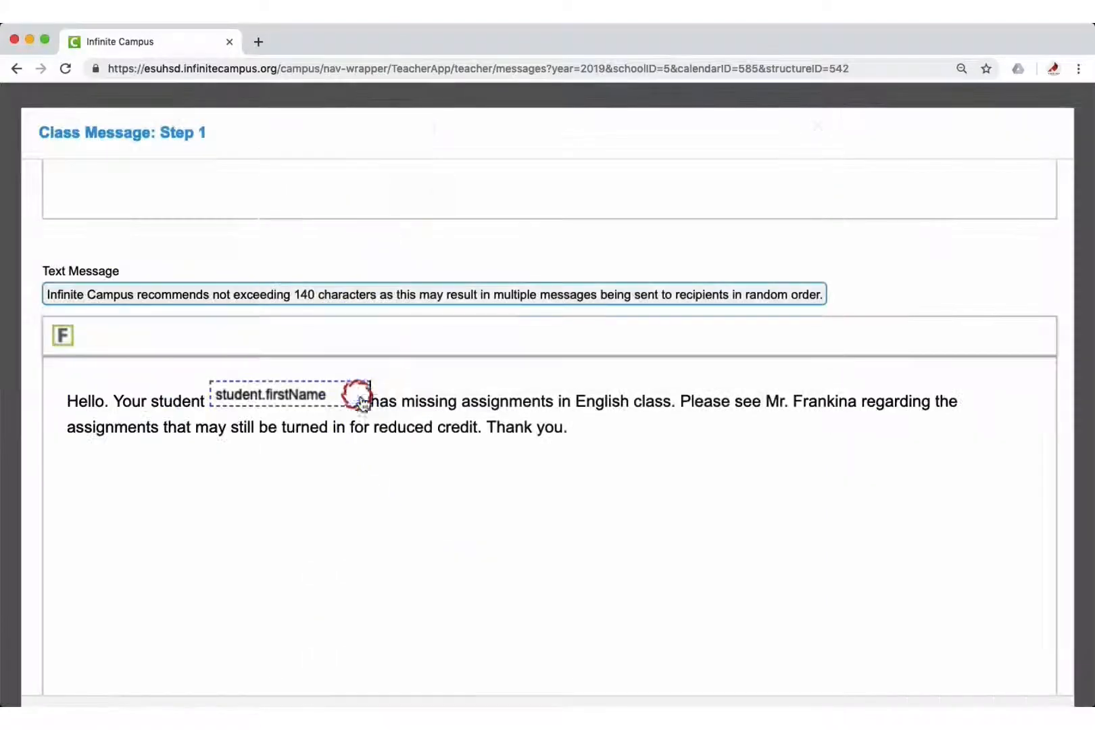
{"action": "left_click", "coordinate": [59, 334]}
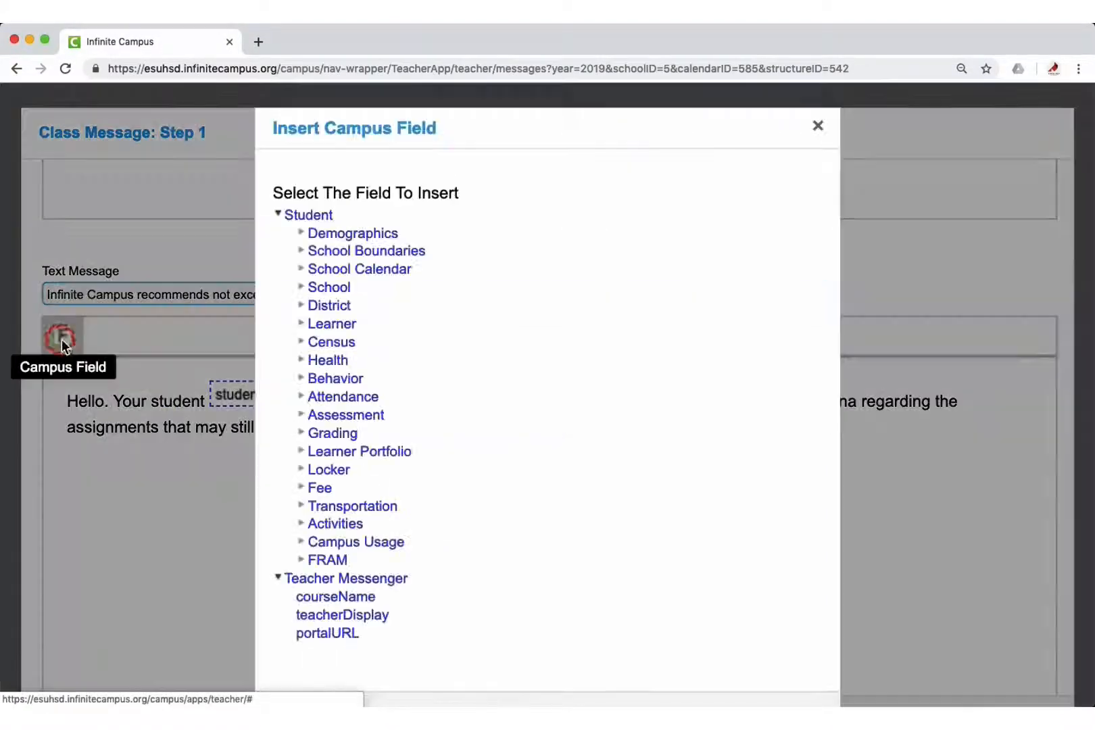
{"action": "left_click", "coordinate": [302, 234]}
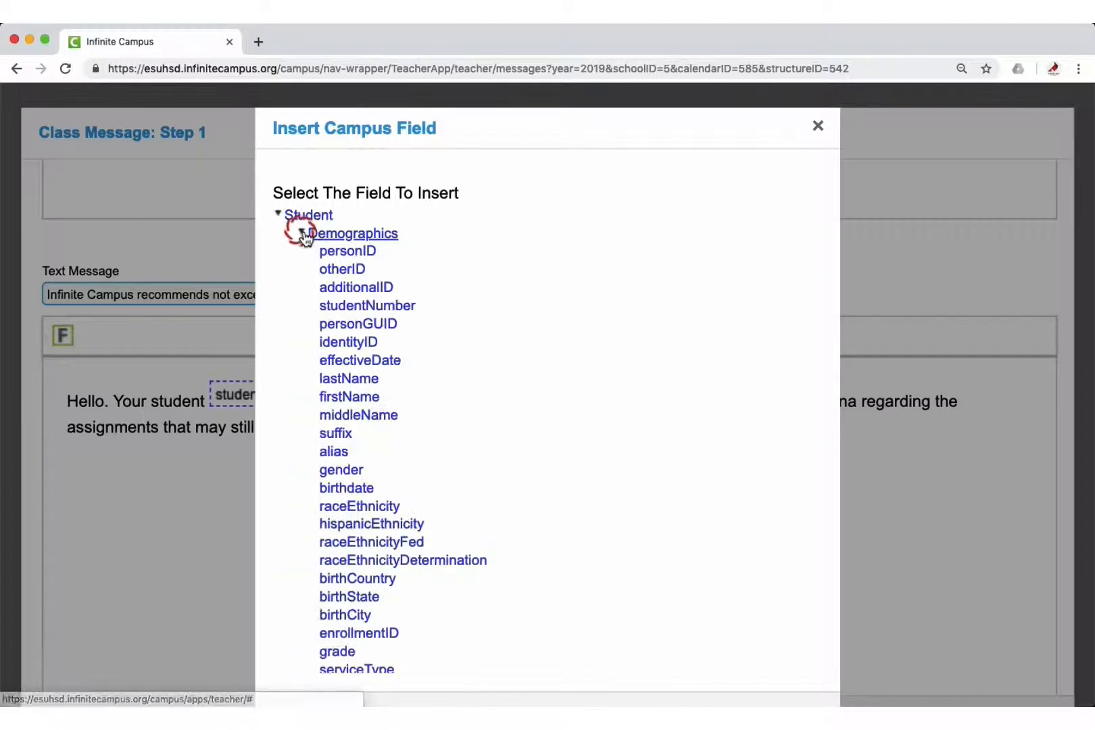
{"action": "left_click", "coordinate": [346, 379]}
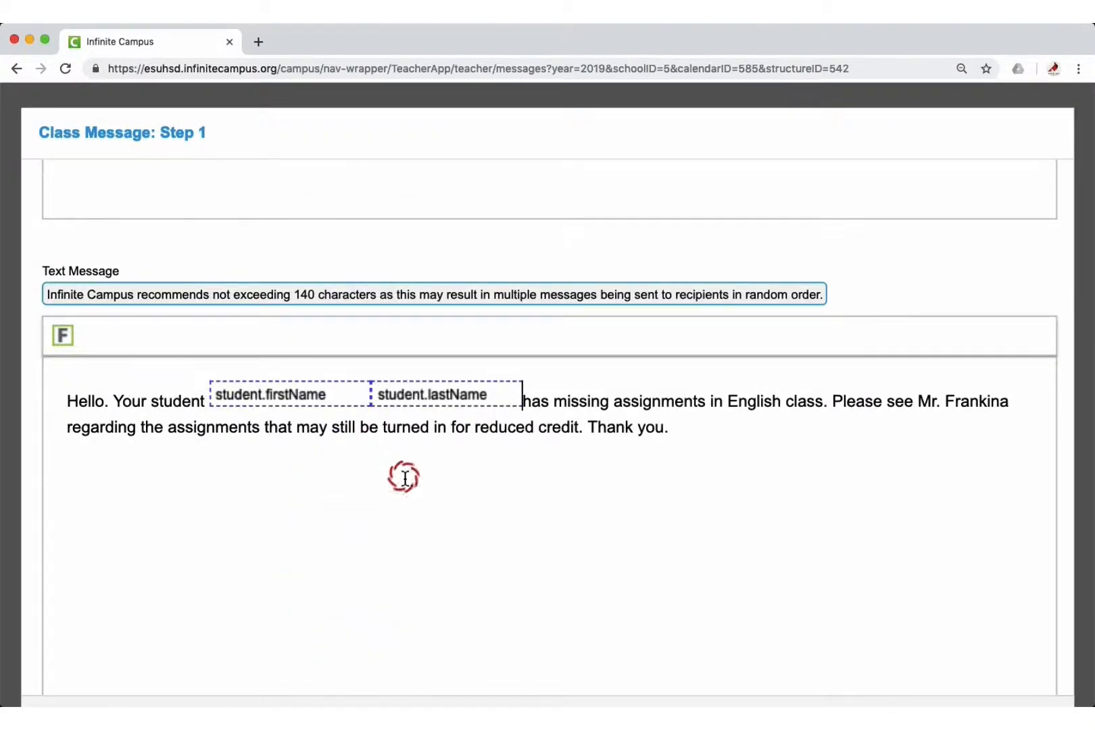
- View the test message options for destination email address and phone number, and close them without sending a test
{"action": "scroll", "coordinate": [404, 478], "scroll_direction": "down", "scroll_amount": 3}
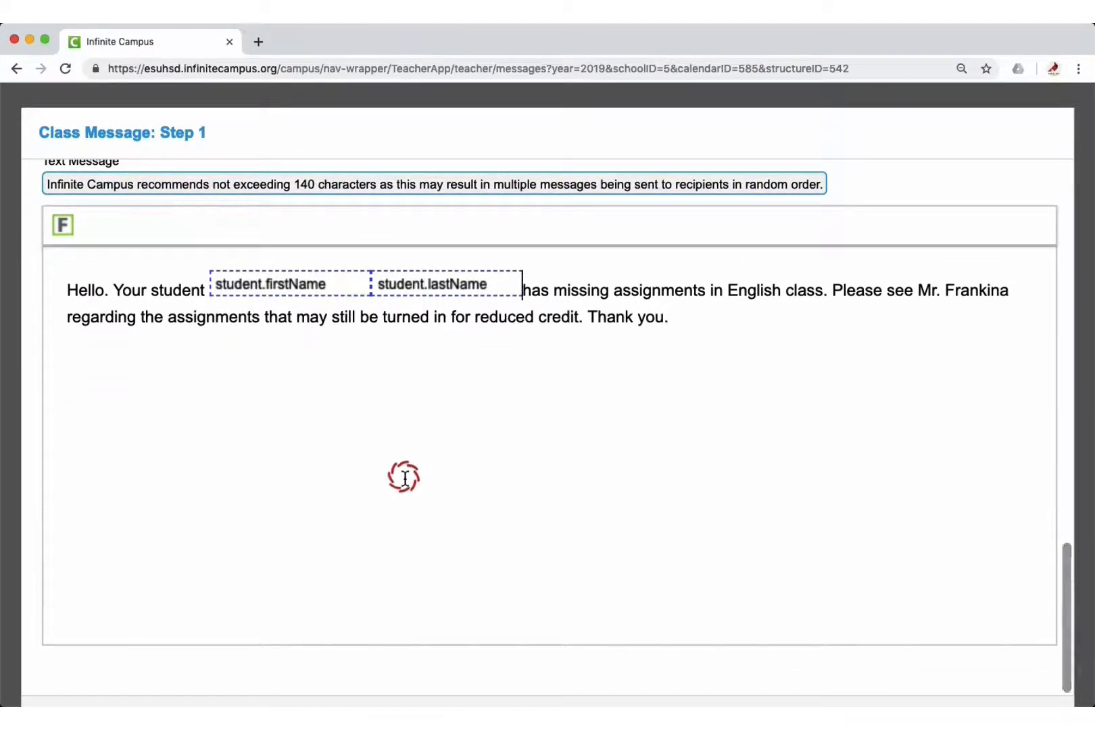
{"action": "scroll", "coordinate": [404, 478], "scroll_direction": "down", "scroll_amount": 3}
{"action": "scroll", "coordinate": [404, 478], "scroll_direction": "down", "scroll_amount": 1}
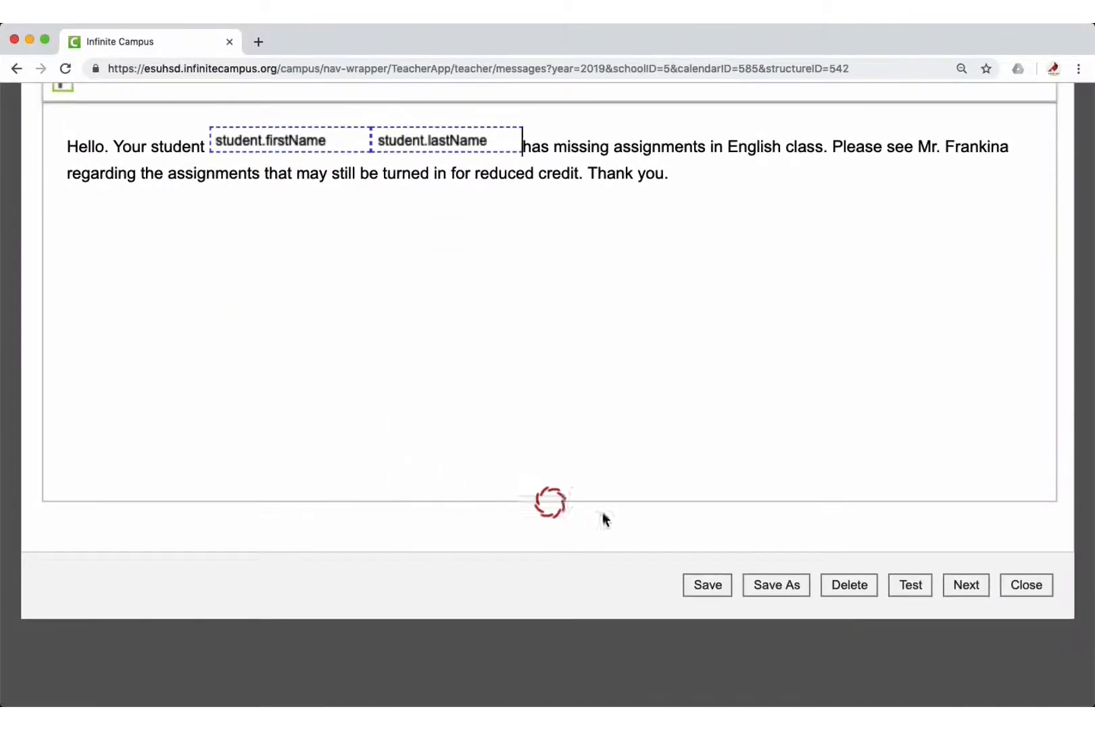
{"action": "left_click", "coordinate": [917, 586]}
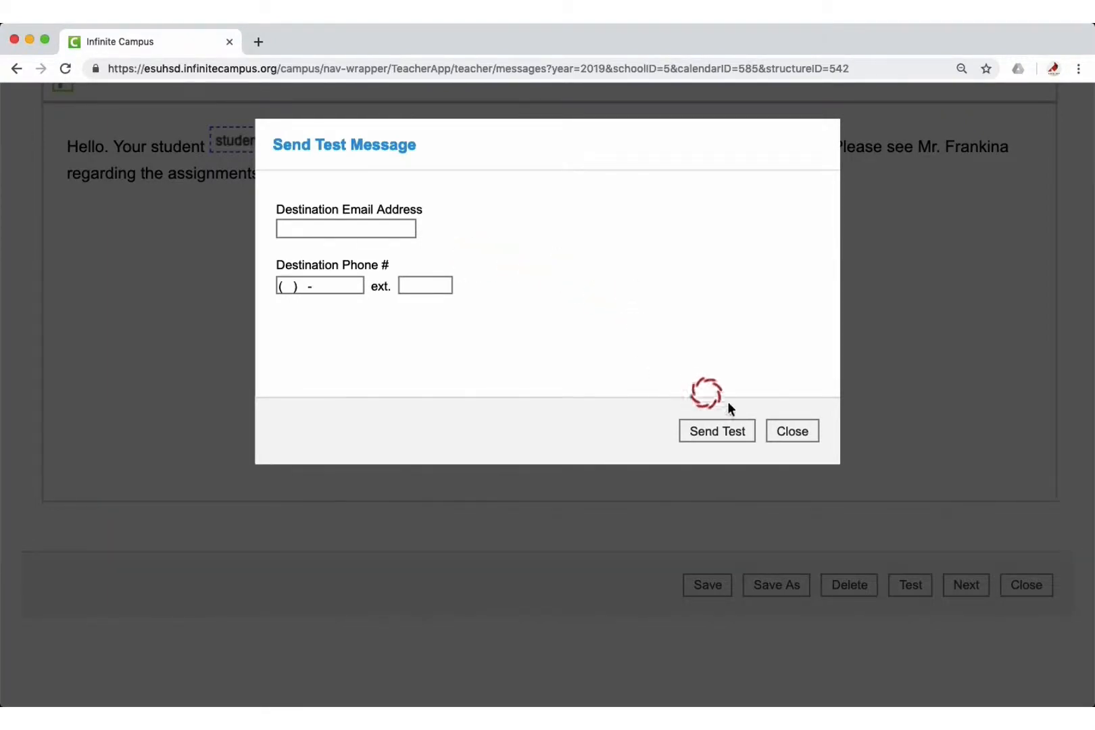
{"action": "left_click", "coordinate": [804, 435]}
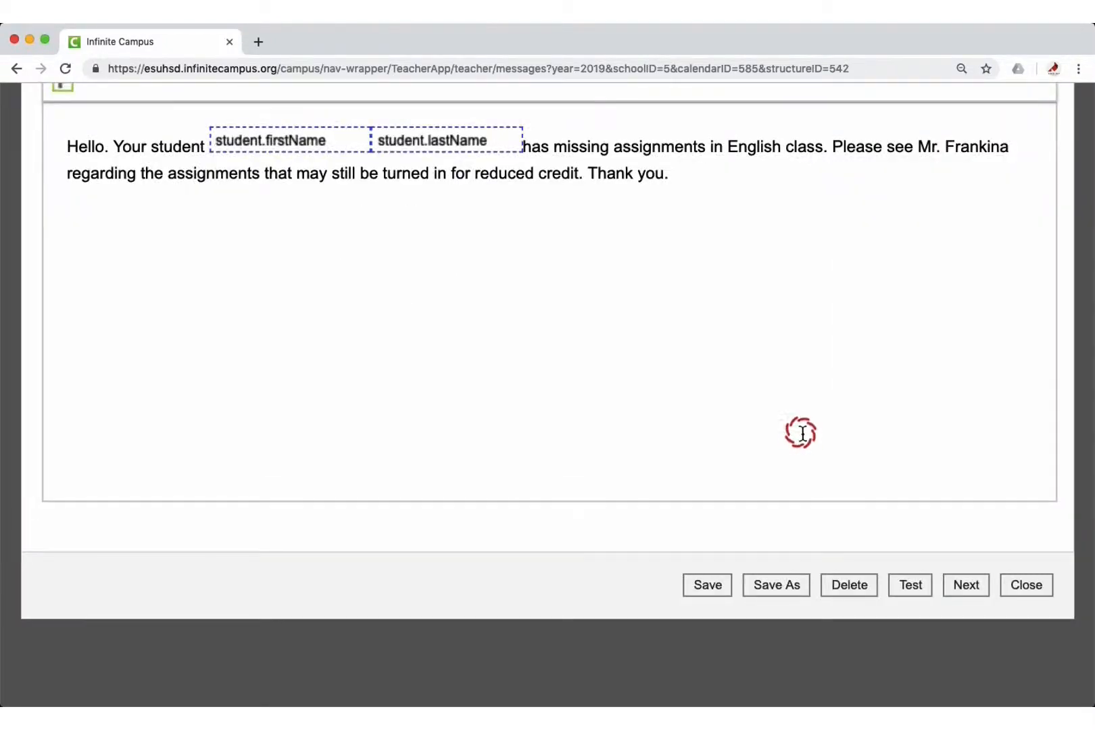
- Advance to the recipients step of the class message and select the Term T2 sections instead of Term T1
{"action": "left_click", "coordinate": [978, 589]}
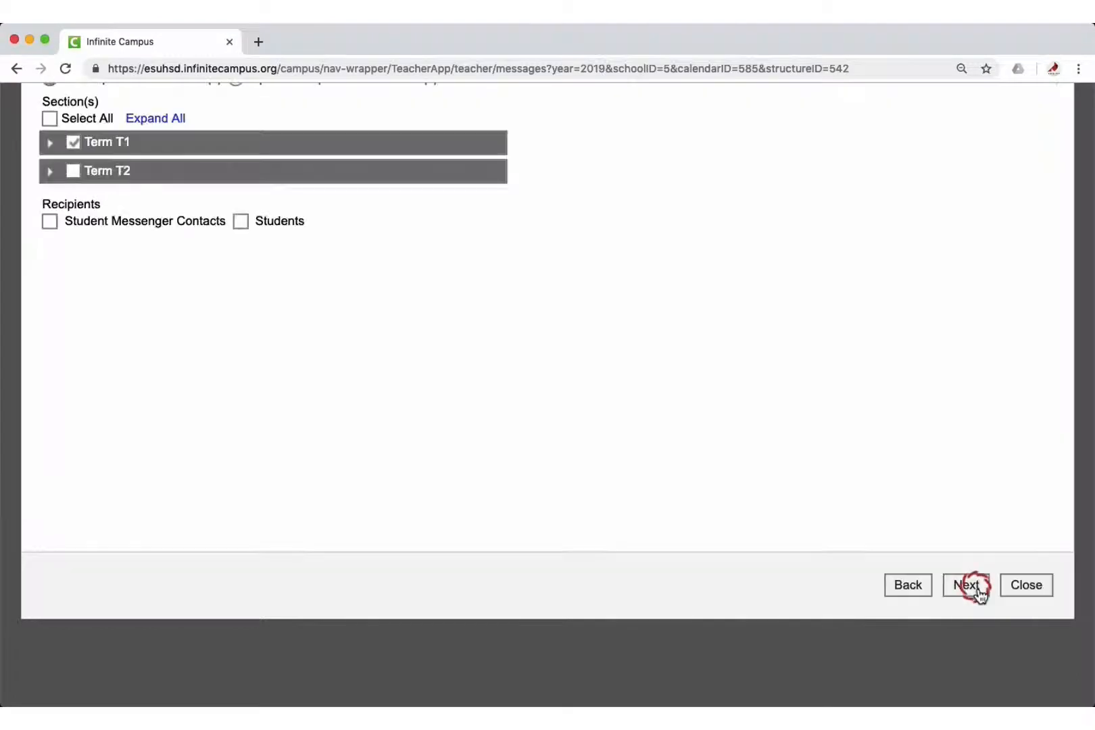
{"action": "scroll", "coordinate": [652, 438], "scroll_direction": "up", "scroll_amount": 1}
{"action": "scroll", "coordinate": [652, 439], "scroll_direction": "up", "scroll_amount": 3}
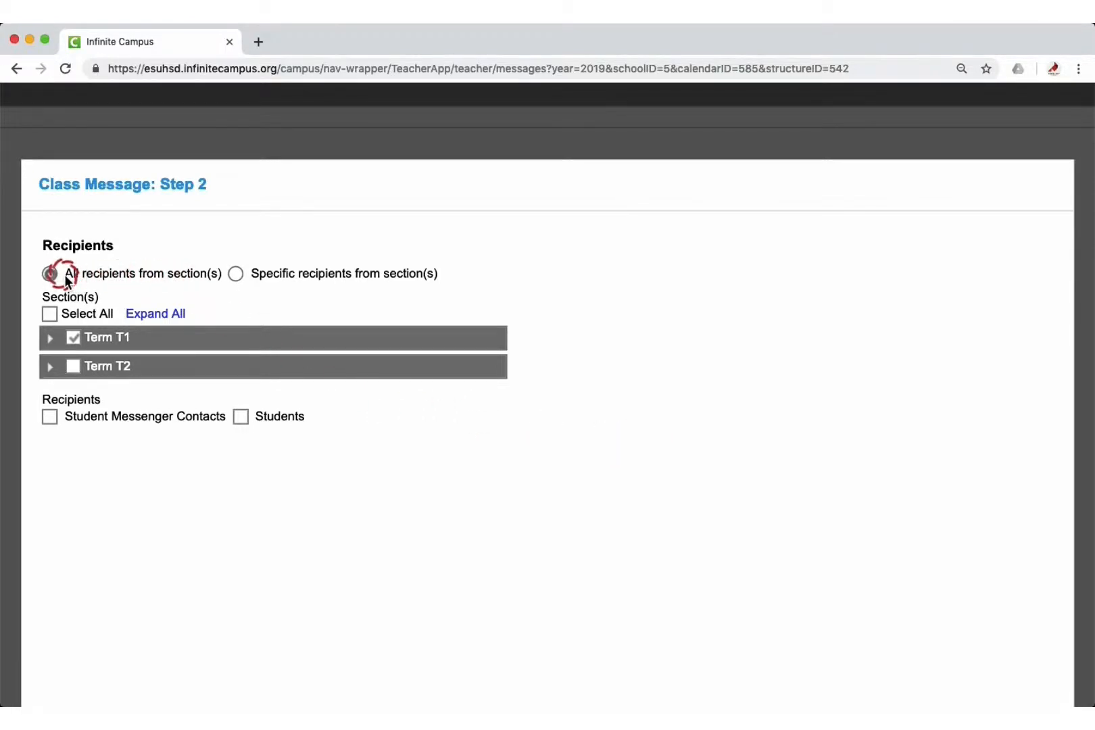
{"action": "left_click", "coordinate": [74, 367]}
{"action": "left_click", "coordinate": [74, 339]}
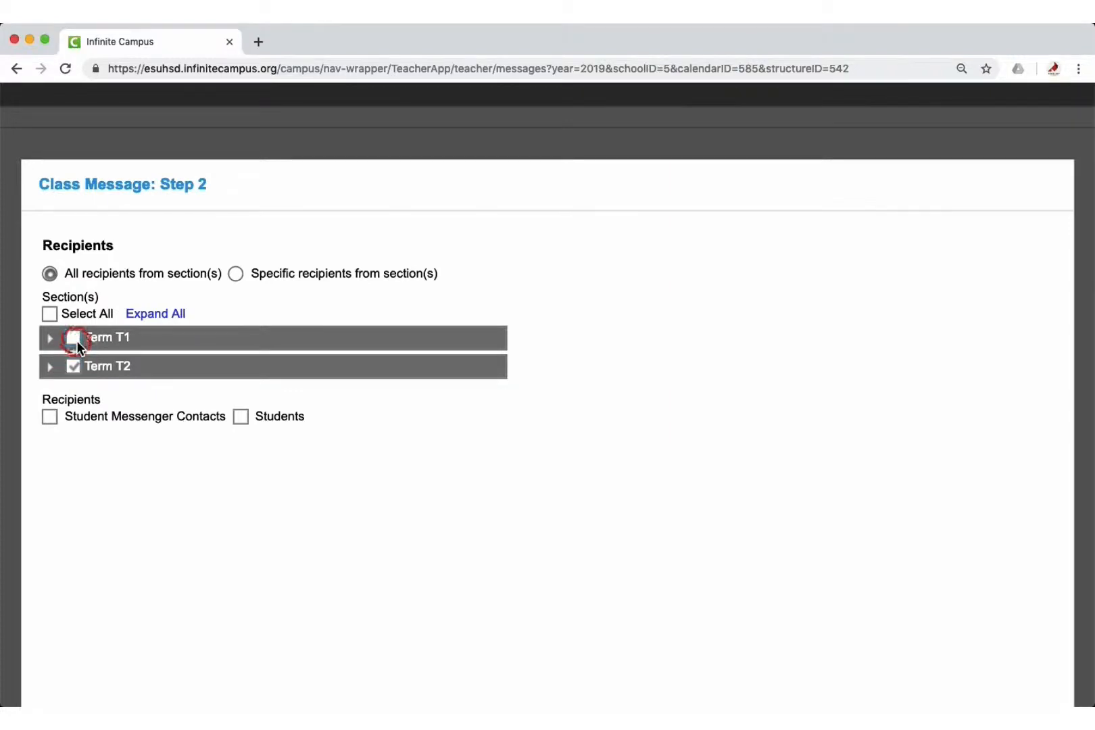
- Expand the Term T2 section list and include both Student Messenger Contacts and Students as recipients
{"action": "left_click", "coordinate": [50, 367]}
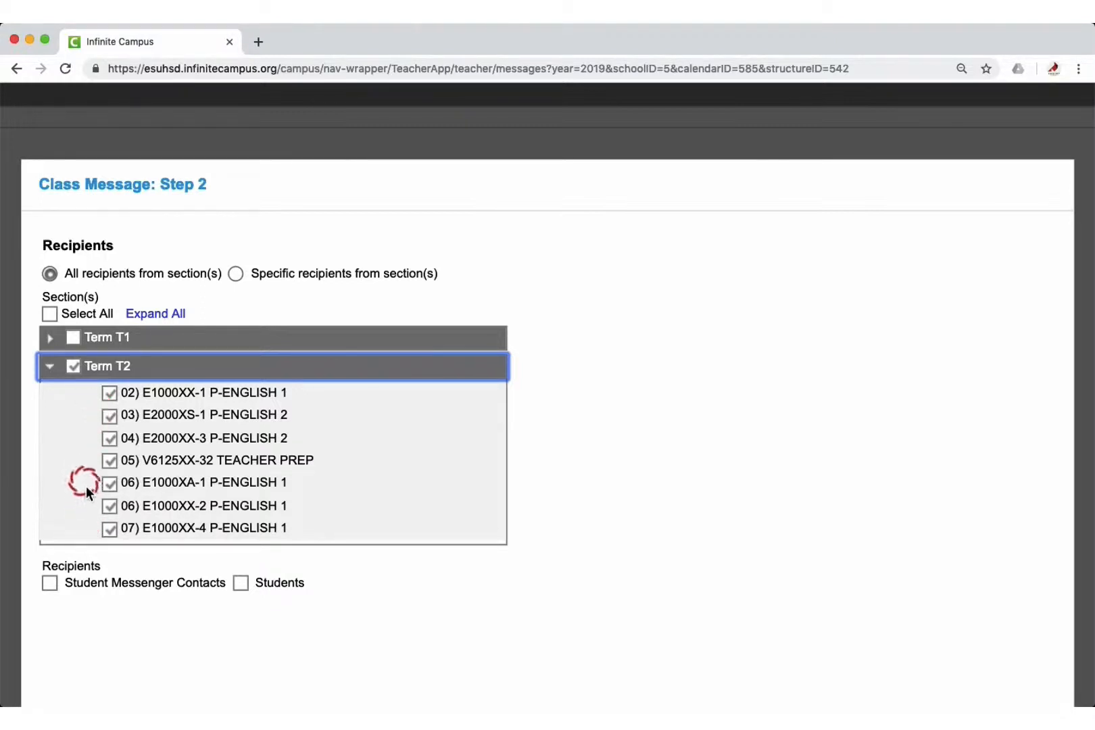
{"action": "left_click", "coordinate": [54, 584]}
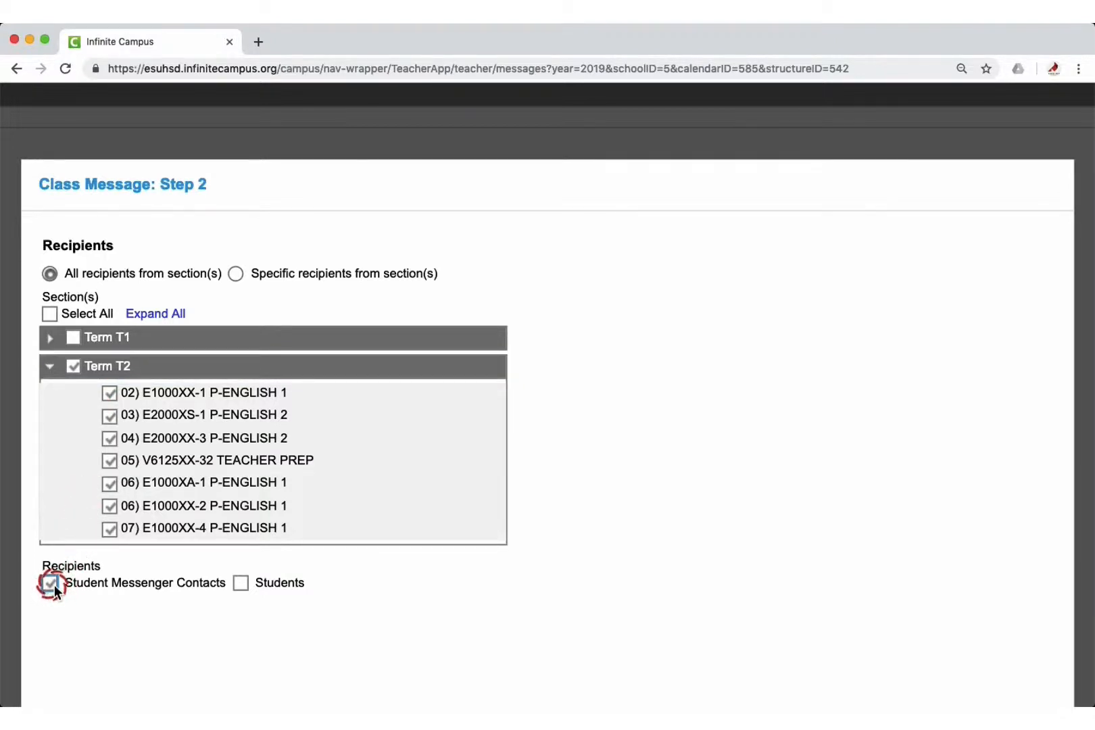
{"action": "left_click", "coordinate": [247, 585]}
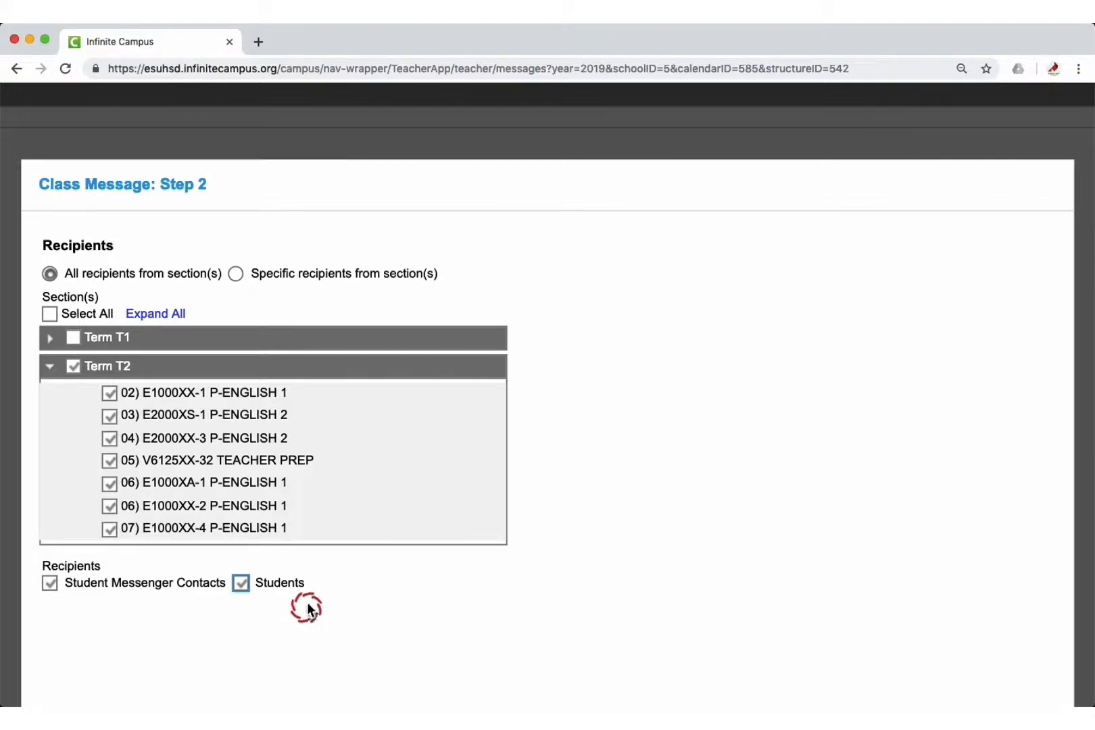
- Switch to specific recipients from sections and list the Student Messenger Contacts of the Term T2 section 03) E2000XS-1 P-ENGLISH 2
{"action": "left_click", "coordinate": [236, 273]}
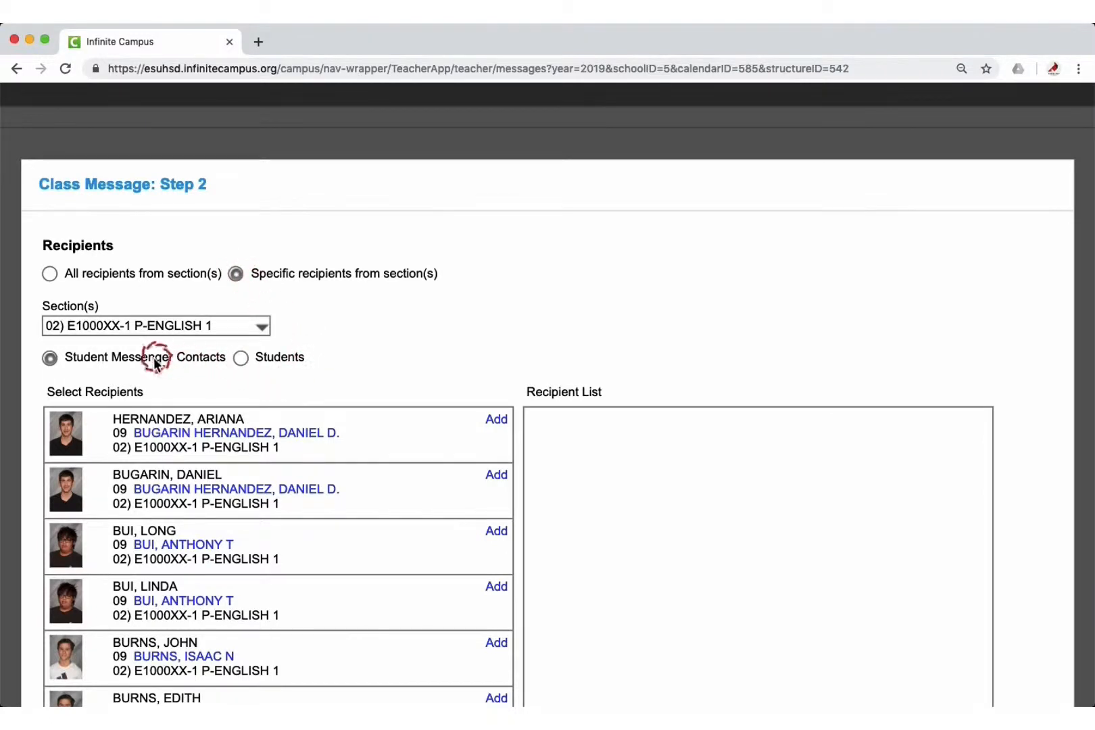
{"action": "left_click", "coordinate": [244, 359]}
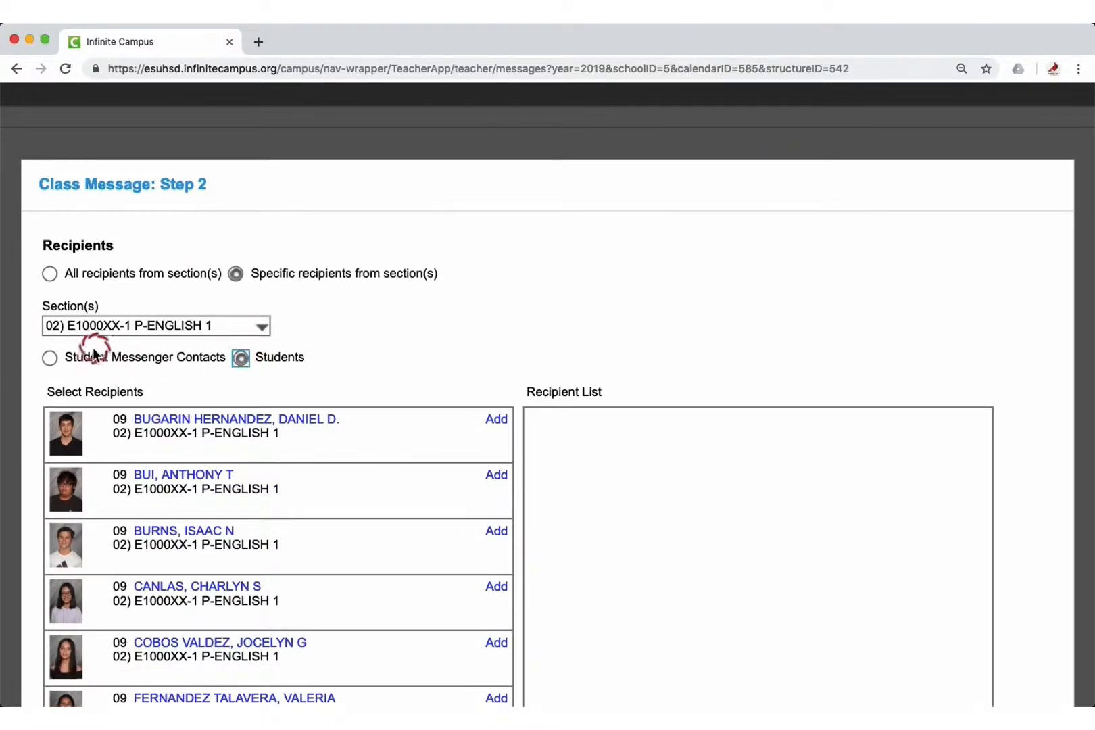
{"action": "left_click", "coordinate": [50, 359]}
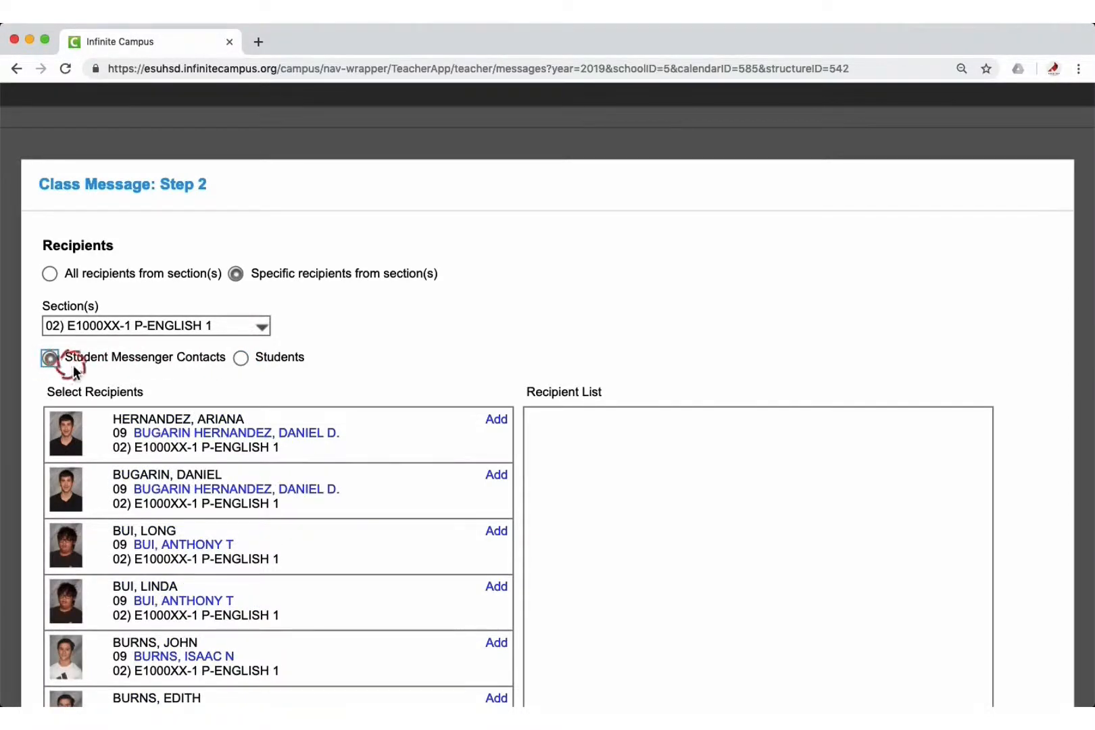
{"action": "left_click", "coordinate": [138, 330]}
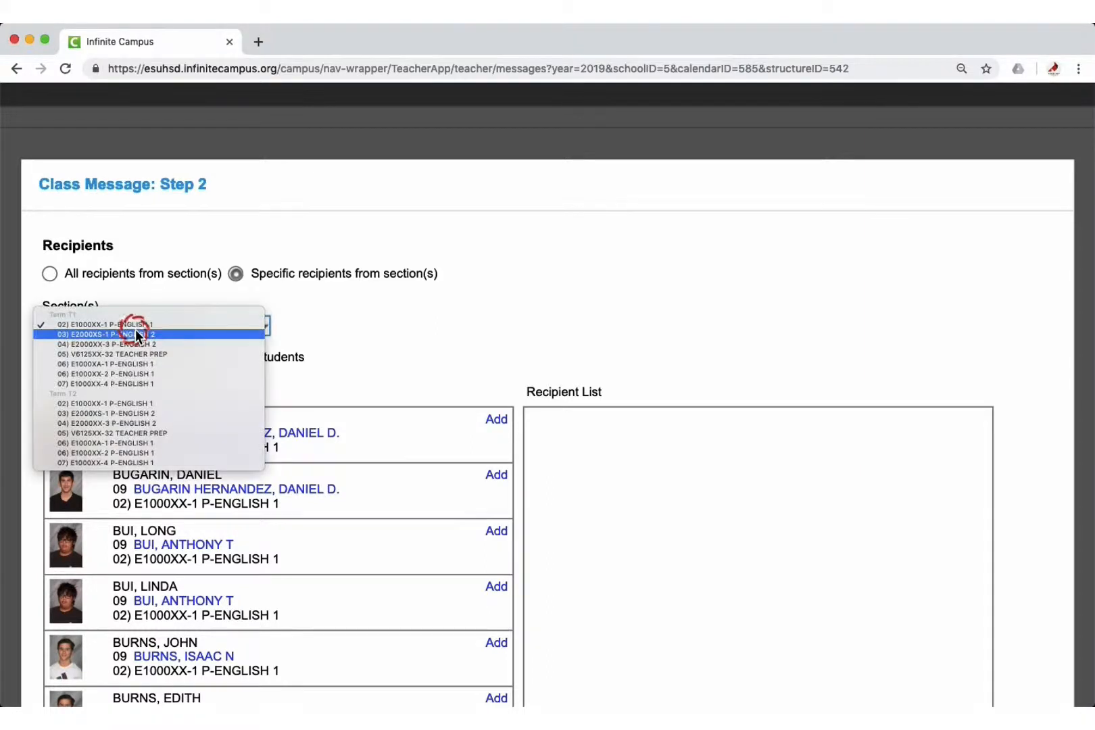
{"action": "left_click", "coordinate": [161, 404]}
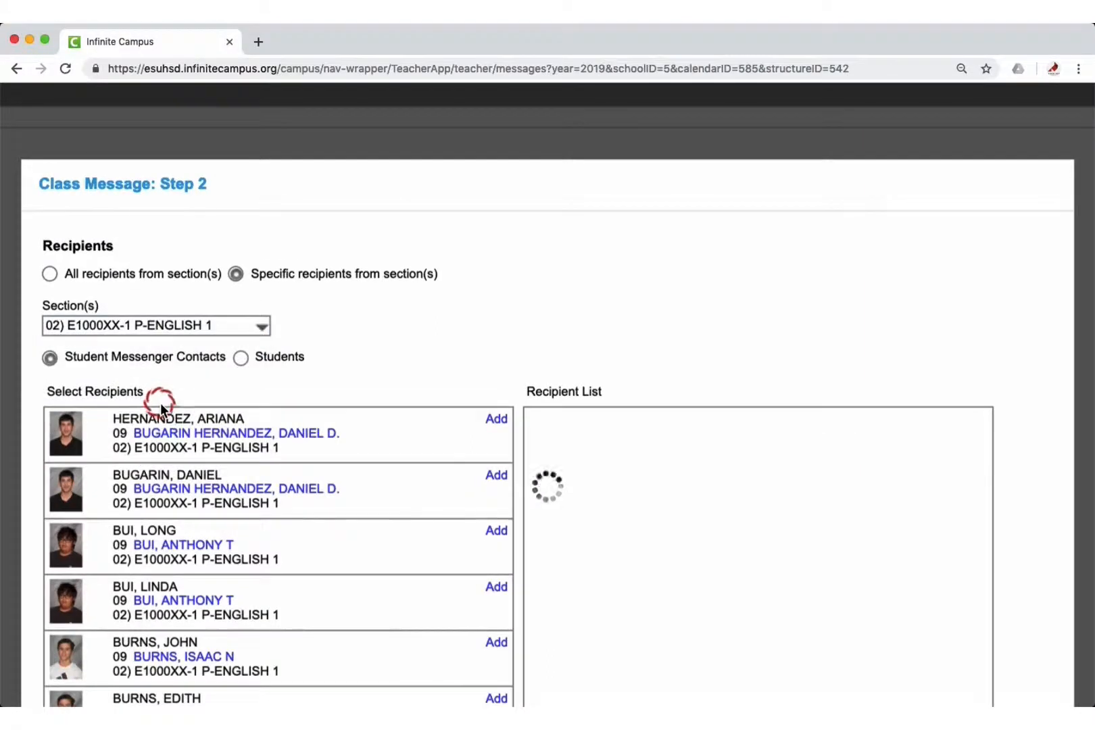
{"action": "left_click", "coordinate": [186, 329]}
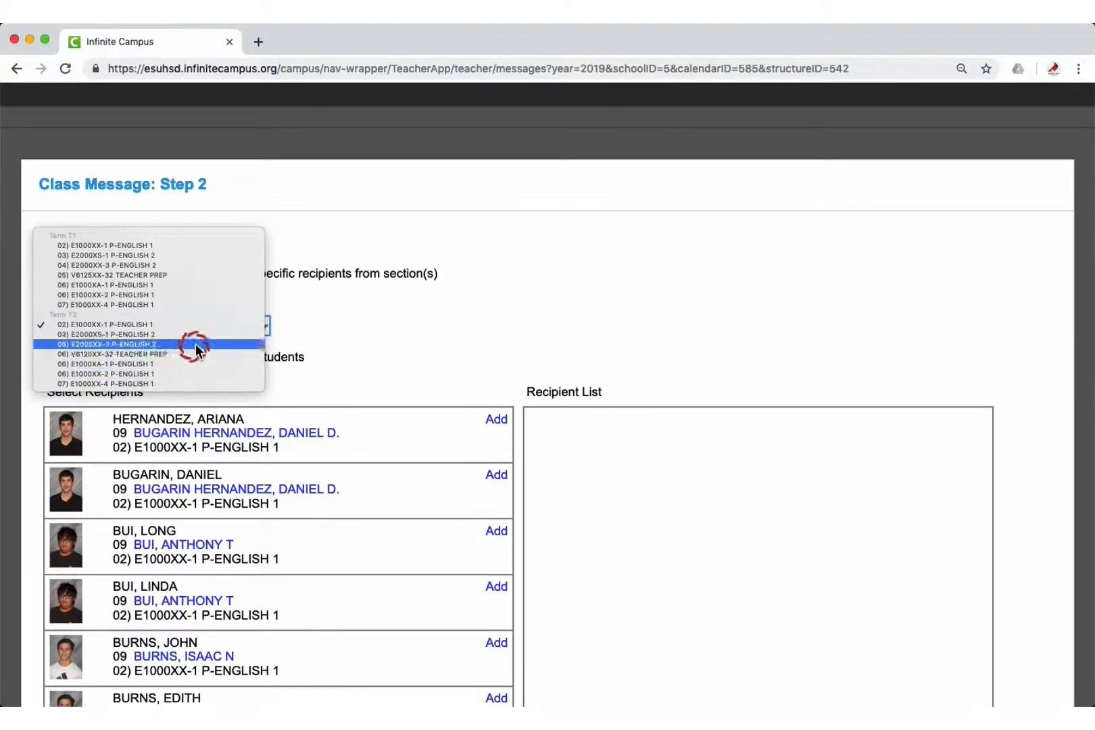
{"action": "left_click", "coordinate": [195, 333]}
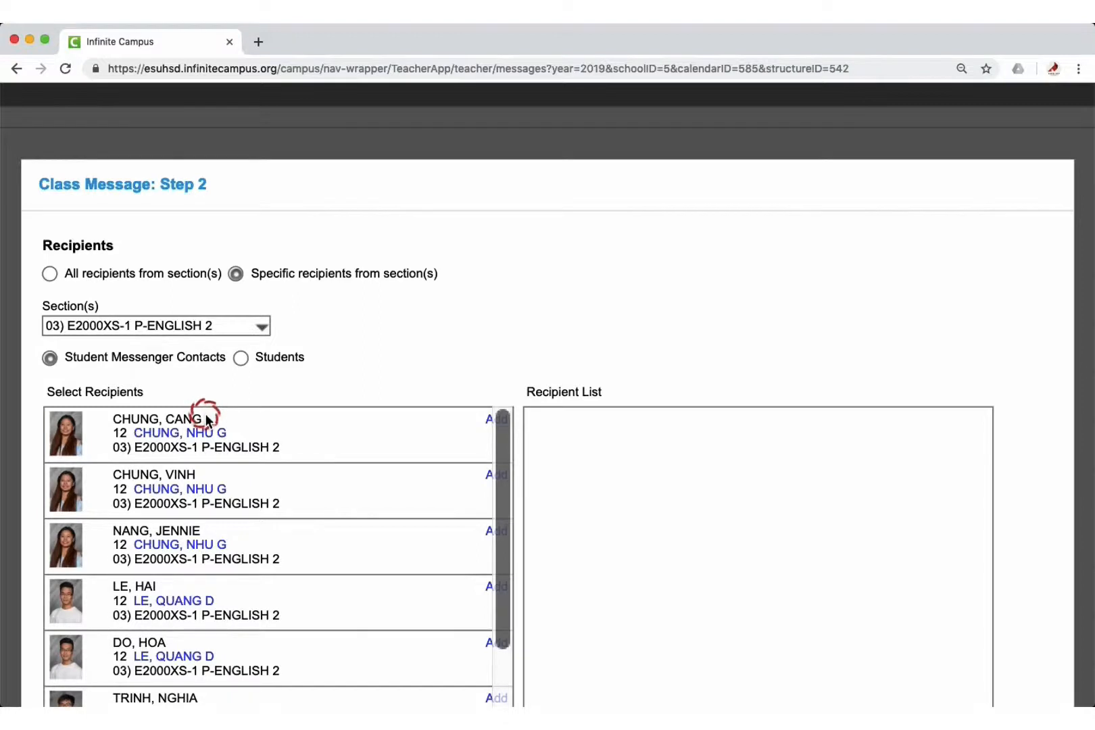
- Add the first listed messenger contact and the first listed student to the recipient list, and advance to the message's delivery summary
{"action": "left_click", "coordinate": [497, 420]}
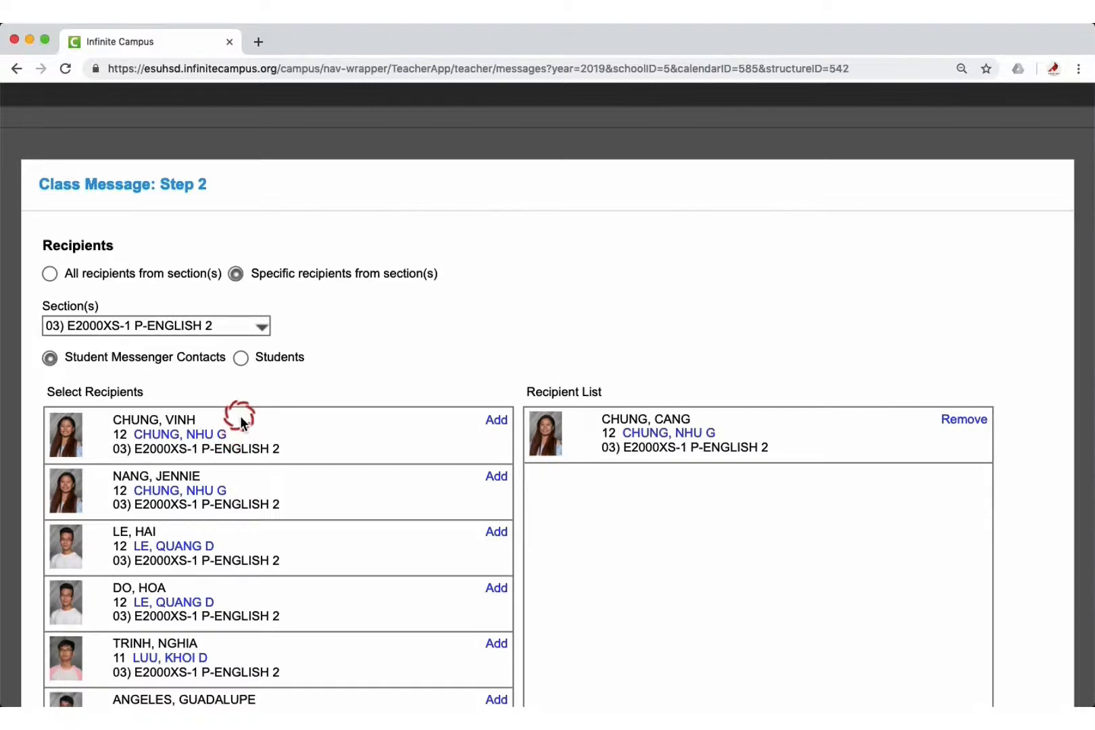
{"action": "left_click", "coordinate": [243, 360]}
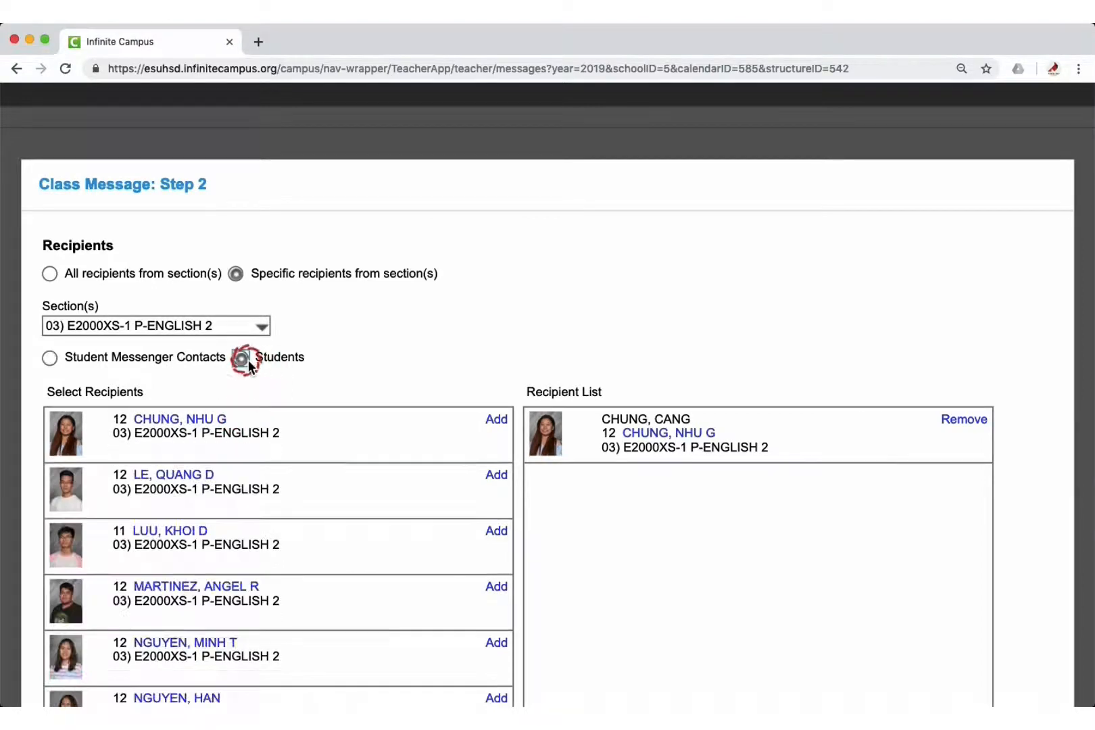
{"action": "left_click", "coordinate": [498, 420]}
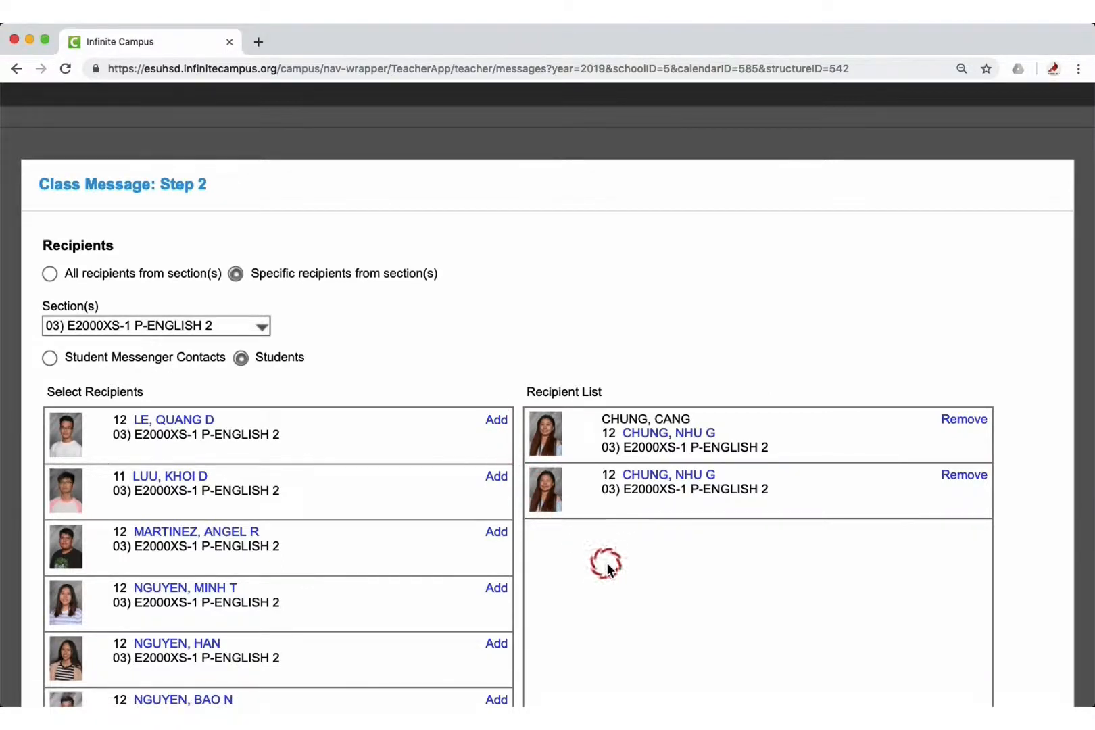
{"action": "scroll", "coordinate": [601, 541], "scroll_direction": "down", "scroll_amount": 1}
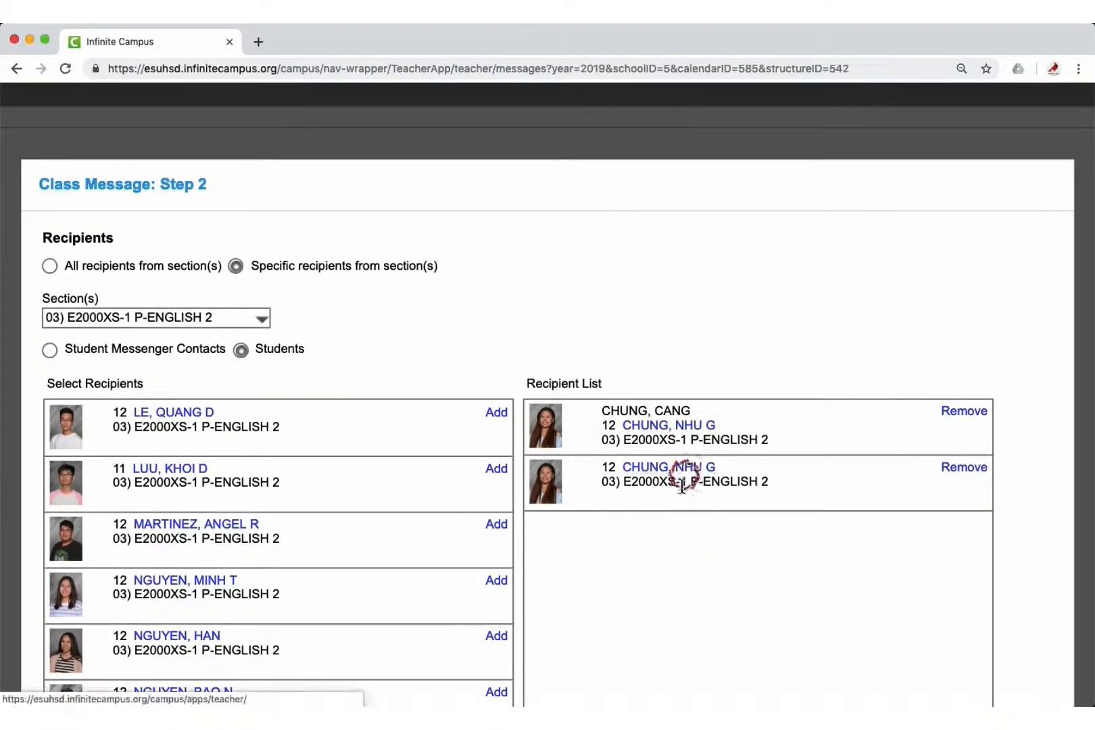
{"action": "scroll", "coordinate": [617, 569], "scroll_direction": "down", "scroll_amount": 5}
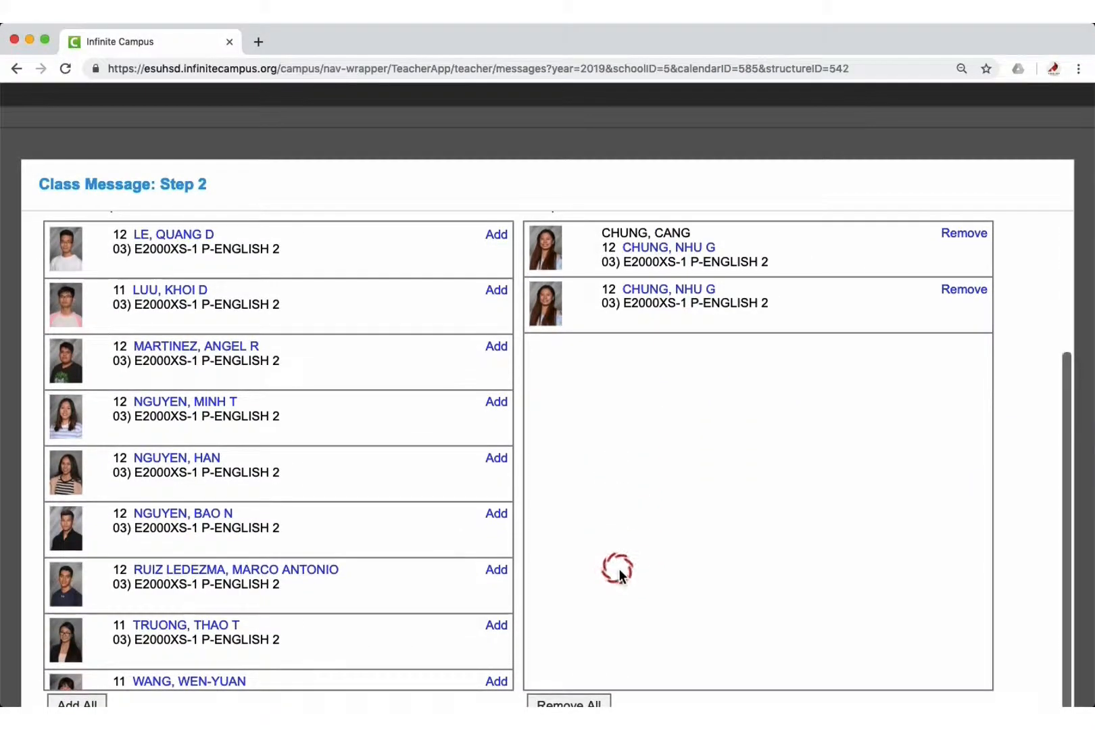
{"action": "scroll", "coordinate": [616, 569], "scroll_direction": "down", "scroll_amount": 5}
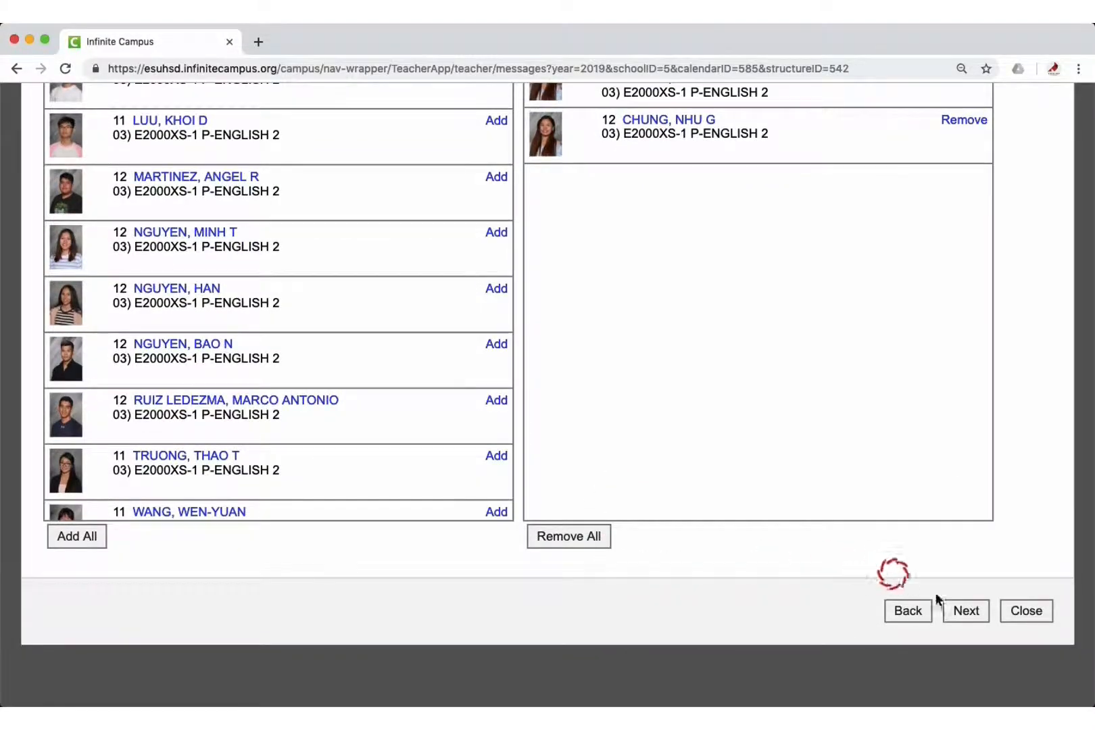
{"action": "left_click", "coordinate": [966, 610]}
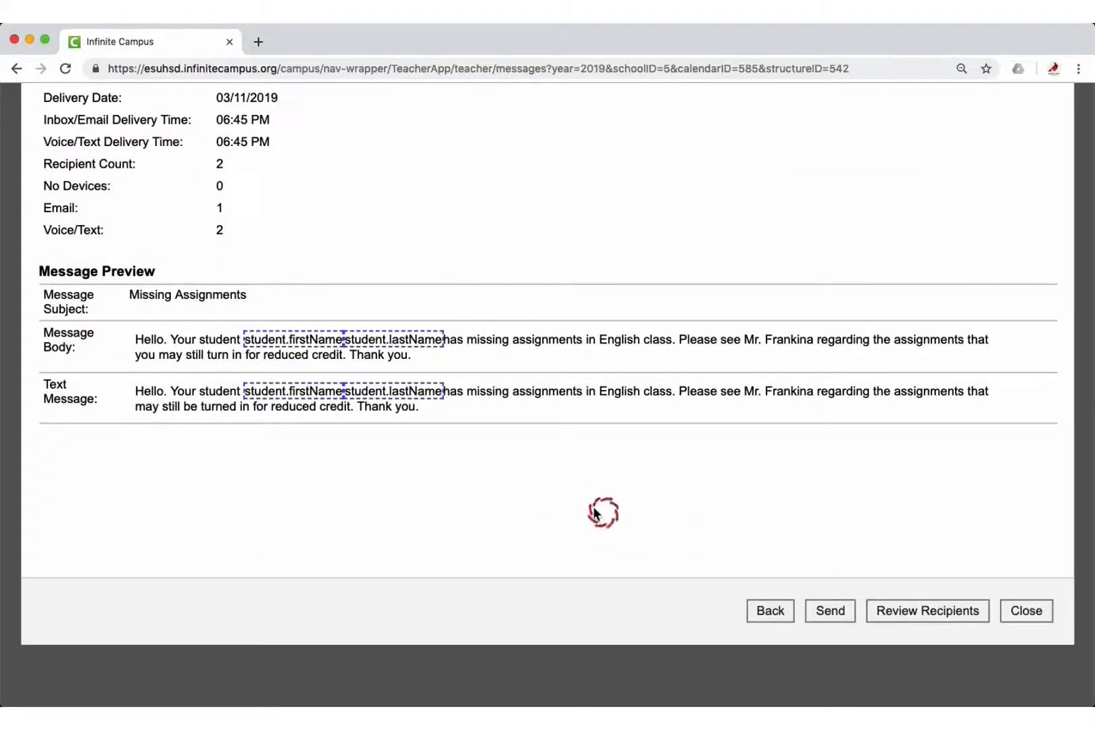
- Review the delivery summary and message preview, and close the class message without sending it
{"action": "scroll", "coordinate": [415, 457], "scroll_direction": "up", "scroll_amount": 4}
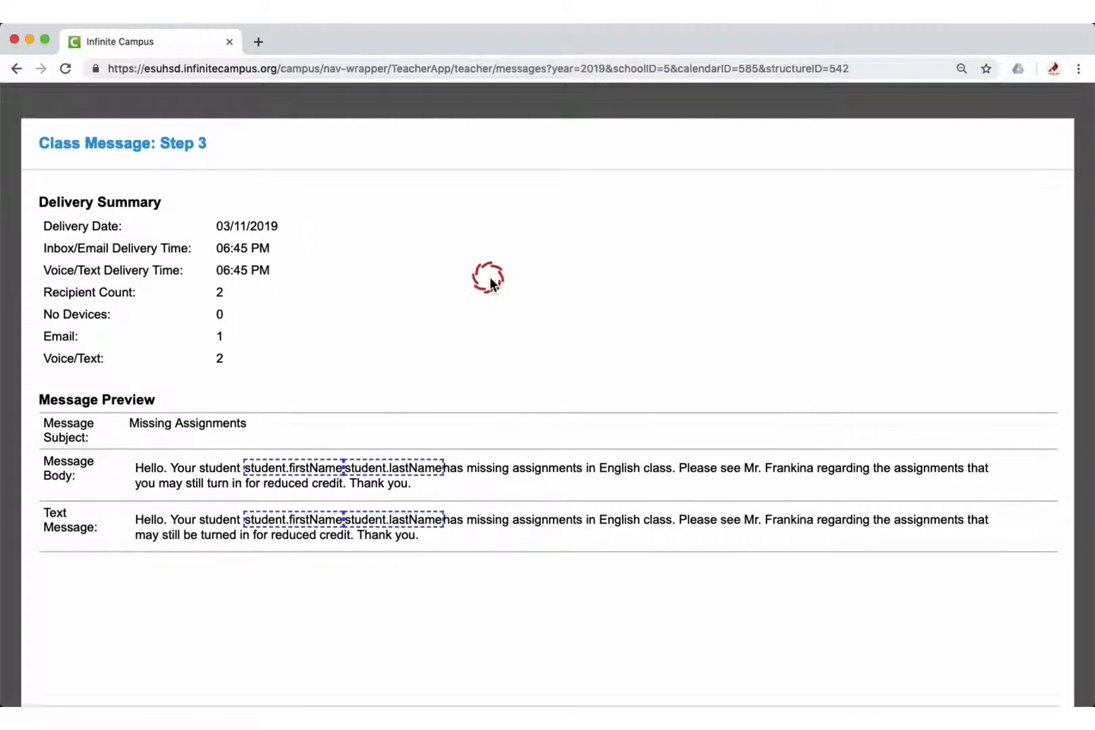
{"action": "scroll", "coordinate": [489, 277], "scroll_direction": "down", "scroll_amount": 3}
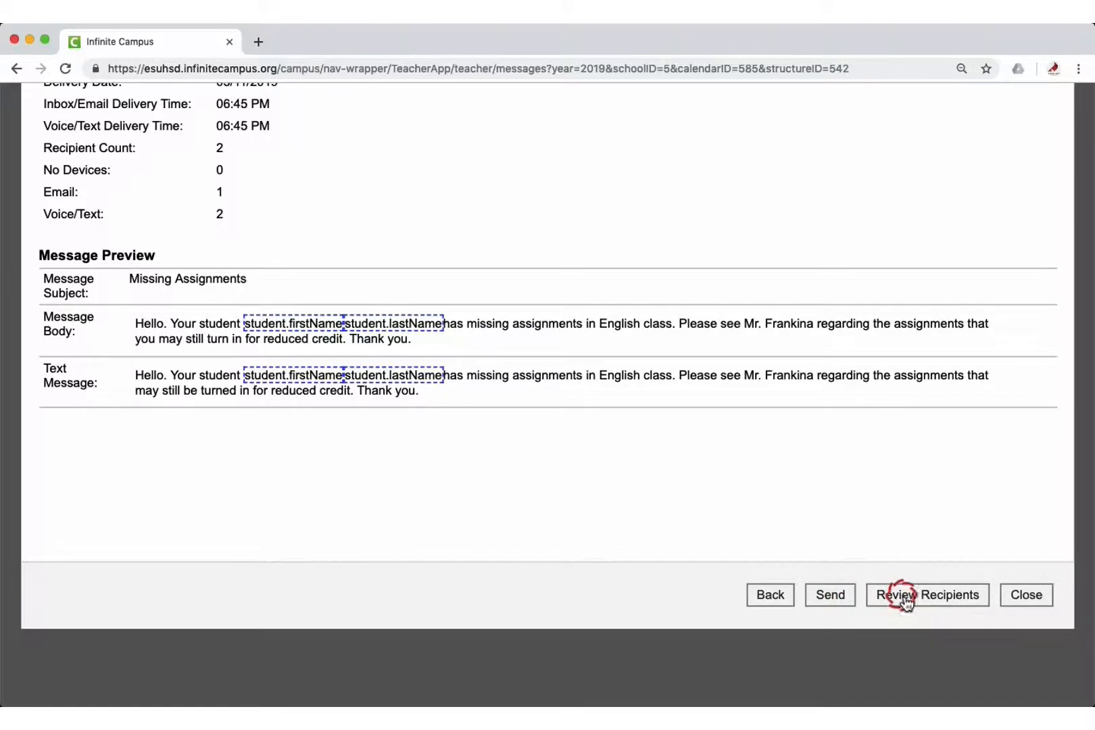
{"action": "left_click", "coordinate": [1035, 597]}
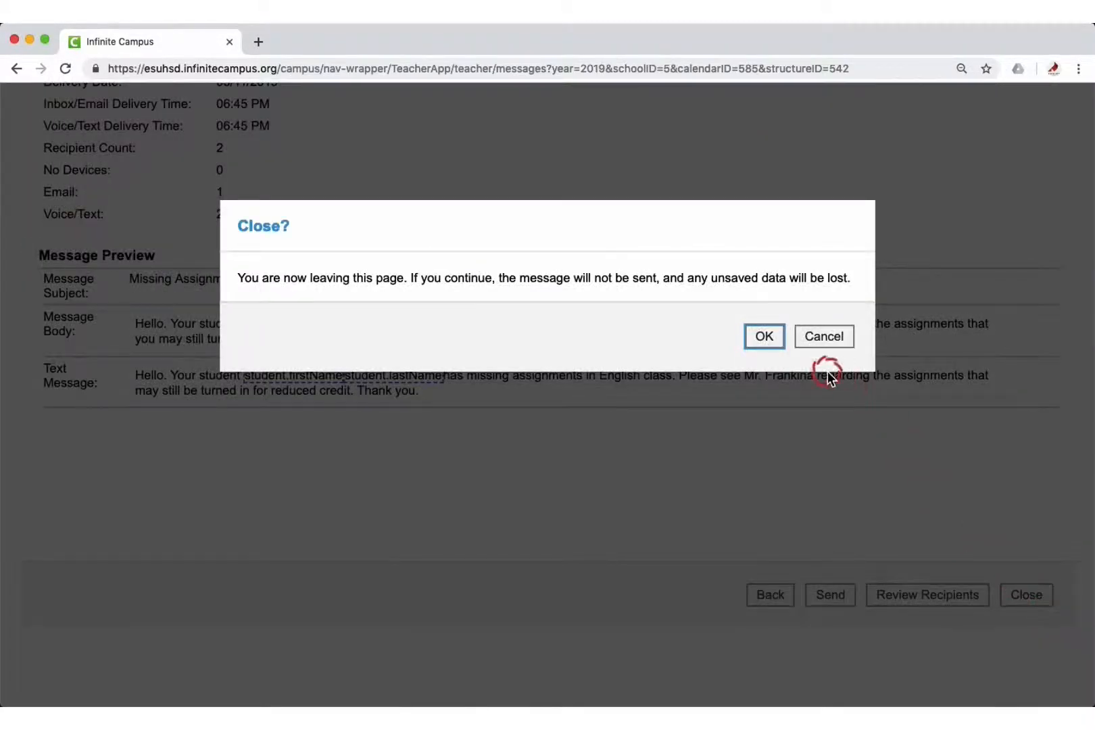